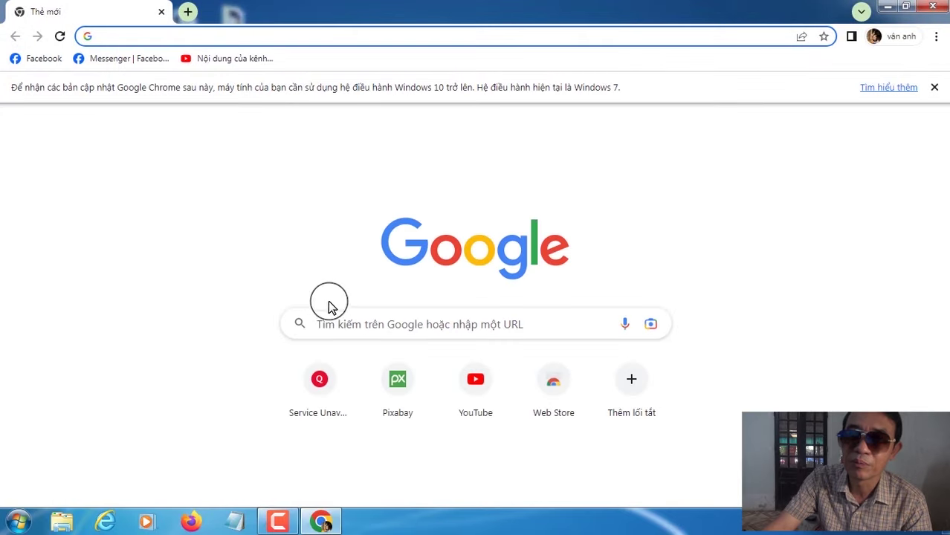
Step: Search Google for "youtube" and go to the YouTube home page
left_click(338, 322)
type("youtube")
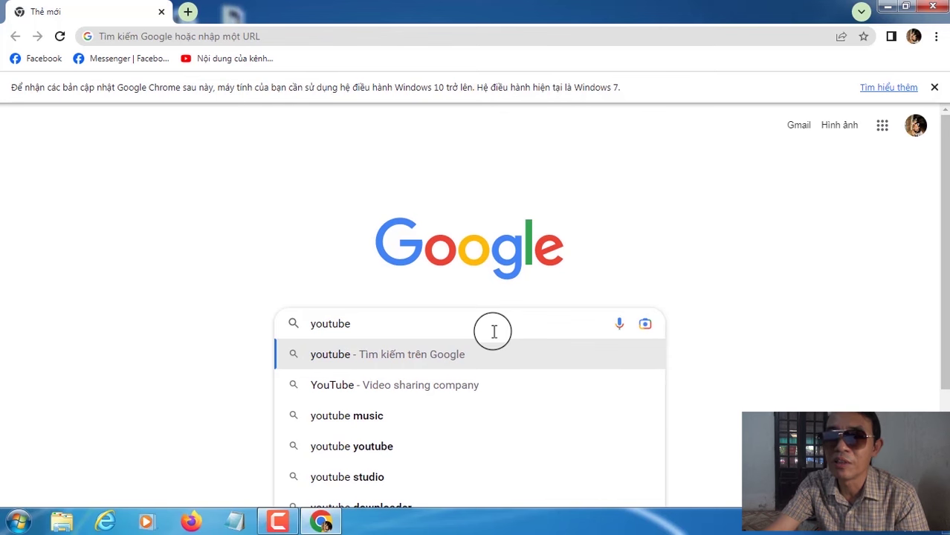
key("Return")
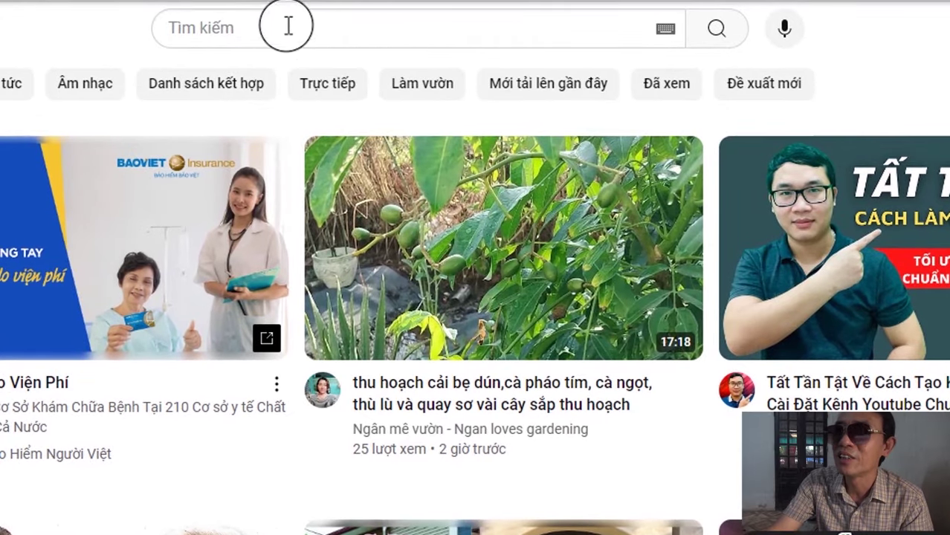
Step: Search YouTube for "photrinh" and open the phở trình channel from the results
left_click(255, 35)
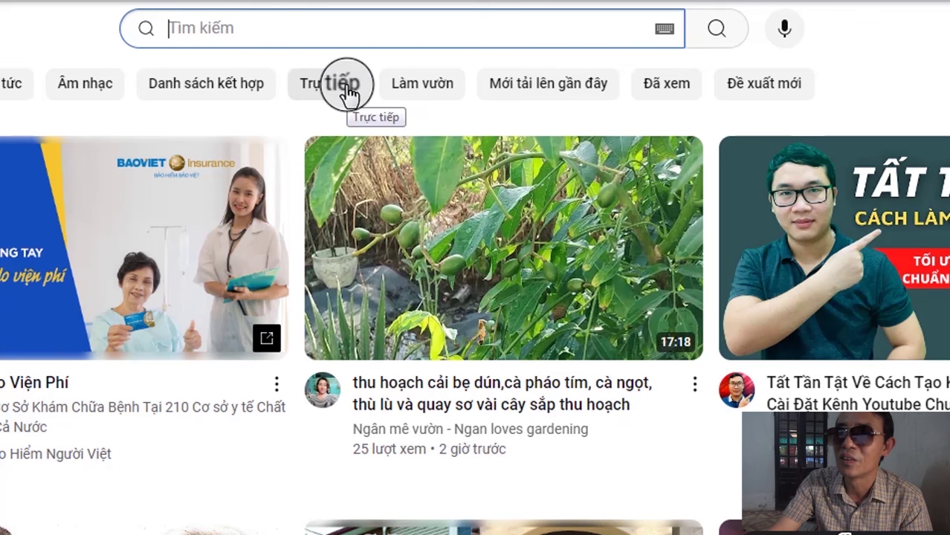
type("p")
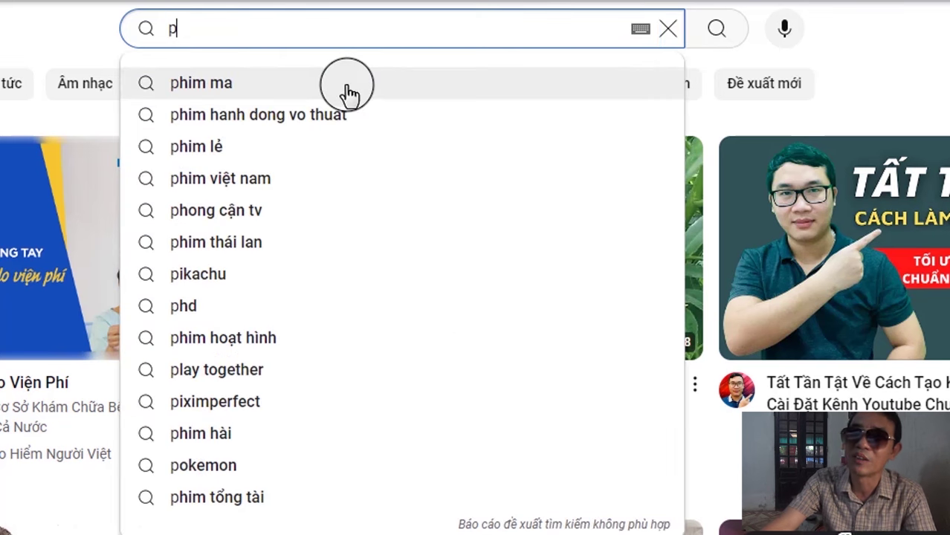
type("hotrinh")
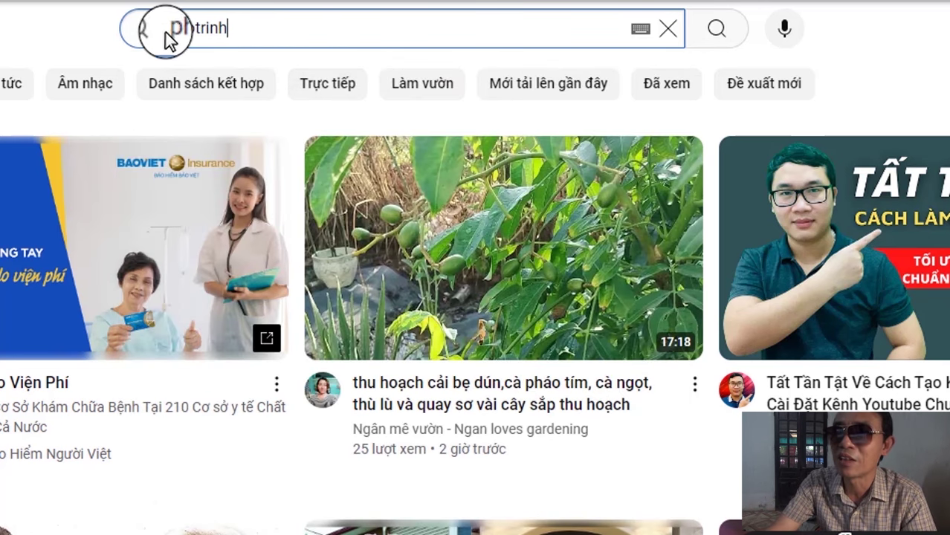
left_click(719, 39)
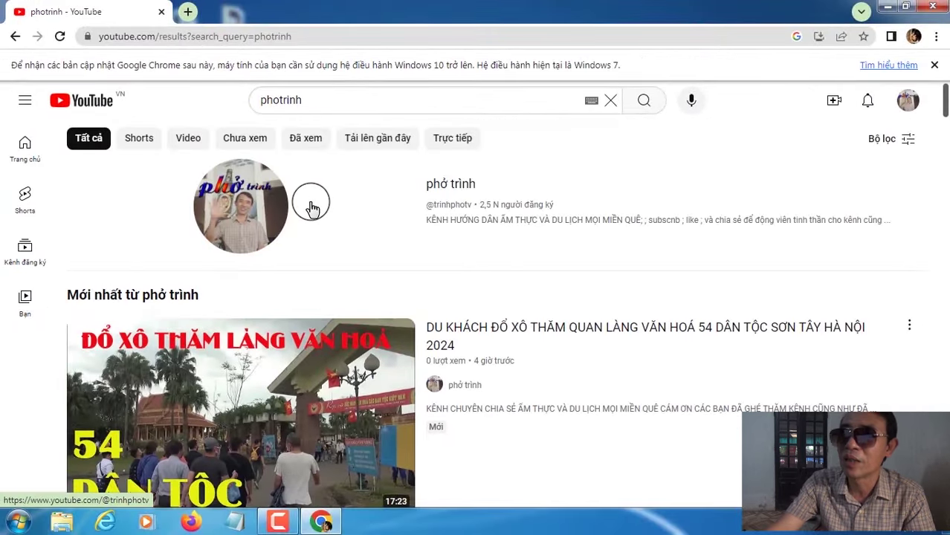
left_click(242, 222)
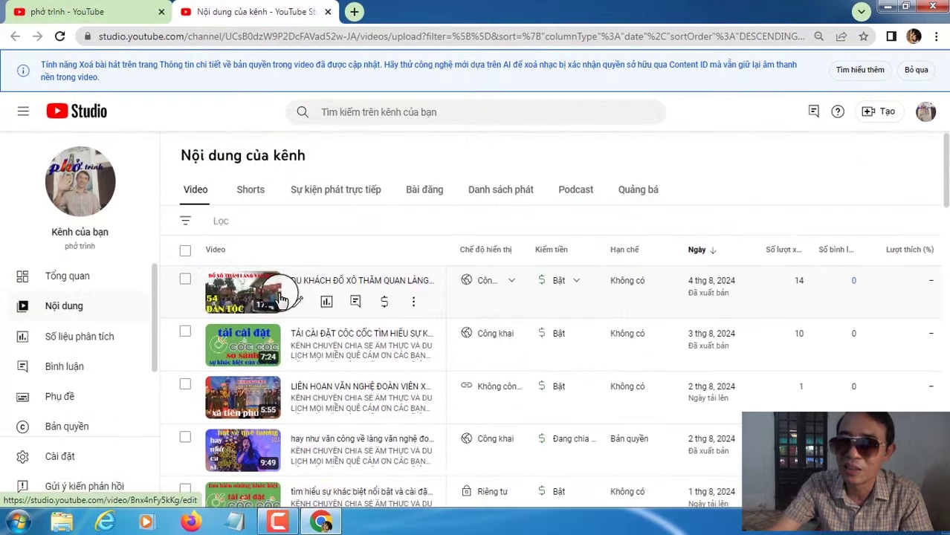
Step: Look through the channel's uploaded videos in the YouTube Studio content list, including the computer lessons and older uploads
scroll(280, 299, "down", 5)
scroll(281, 301, "down", 7)
scroll(280, 301, "down", 4)
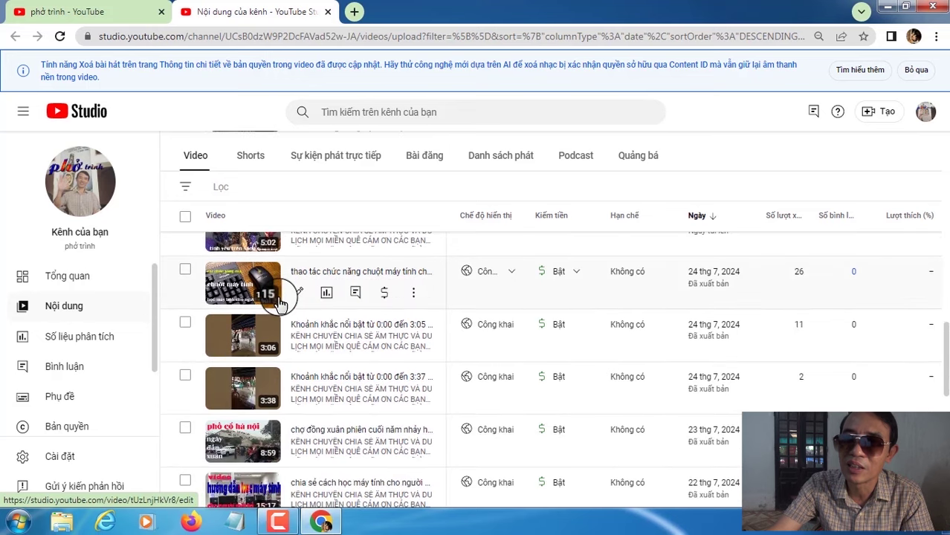
scroll(280, 302, "down", 2)
scroll(280, 301, "down", 1)
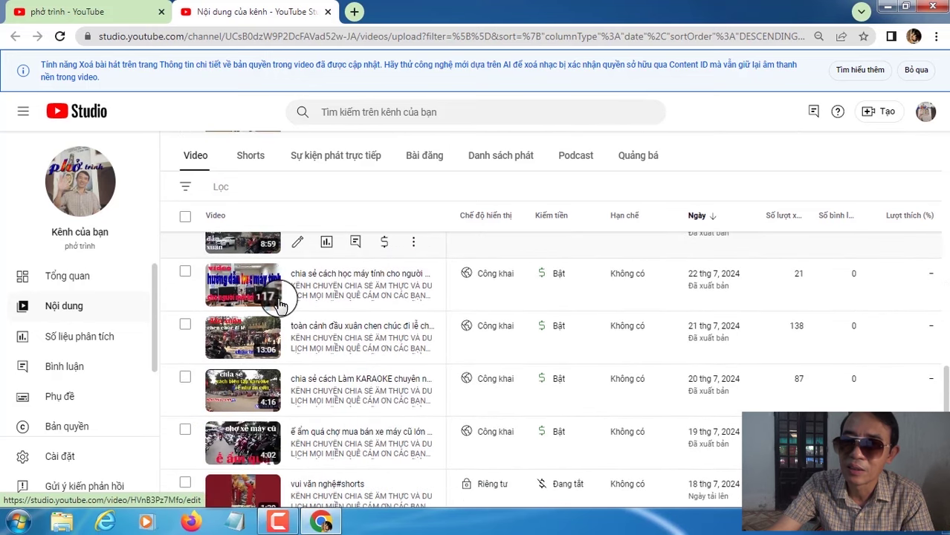
scroll(280, 305, "down", 1)
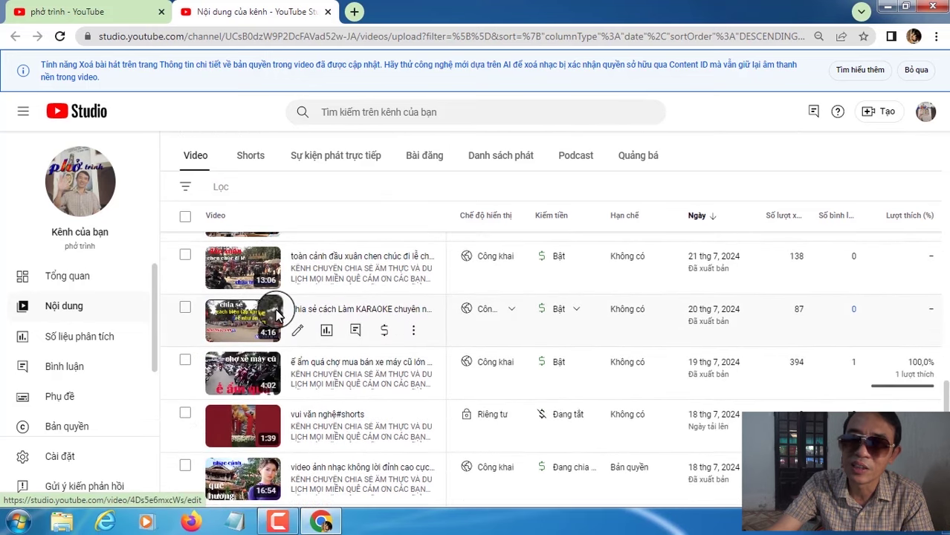
scroll(276, 315, "up", 1)
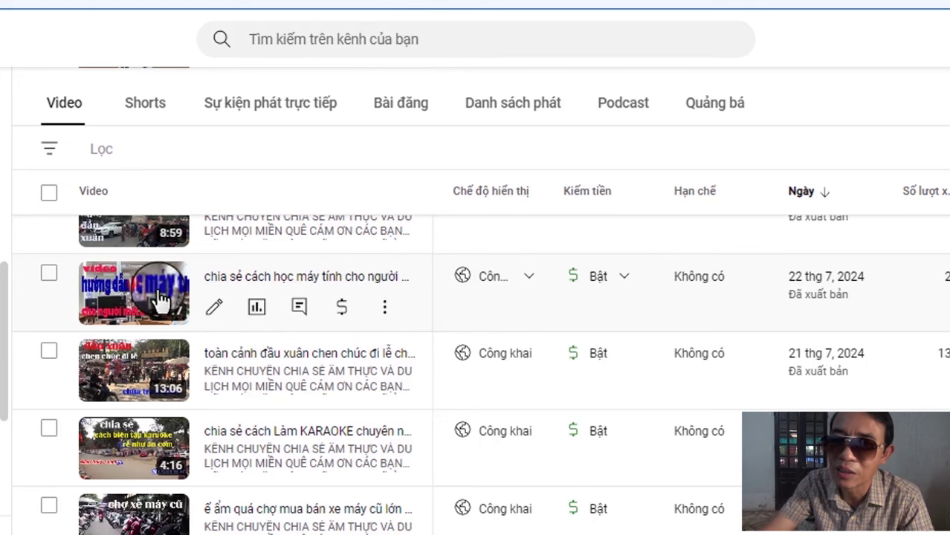
scroll(186, 313, "up", 5)
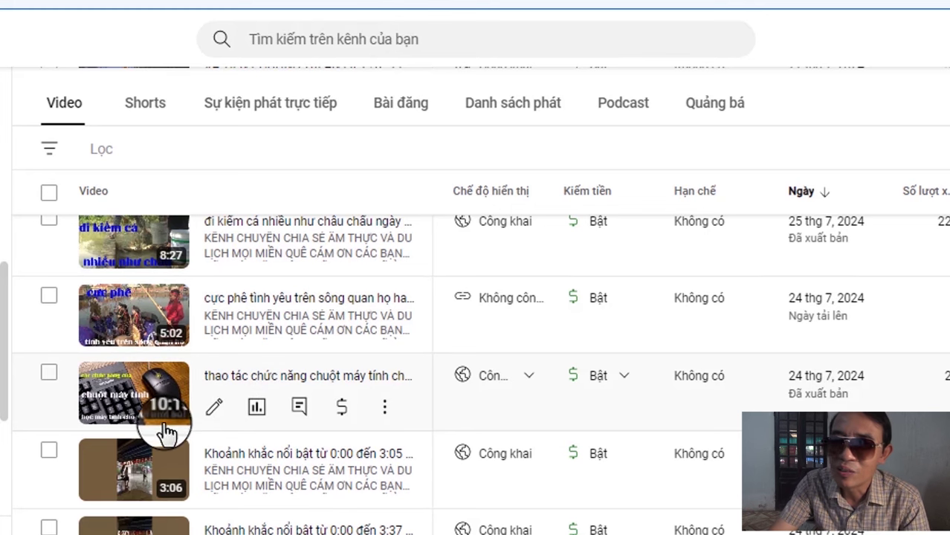
scroll(165, 324, "up", 3)
scroll(168, 413, "up", 3)
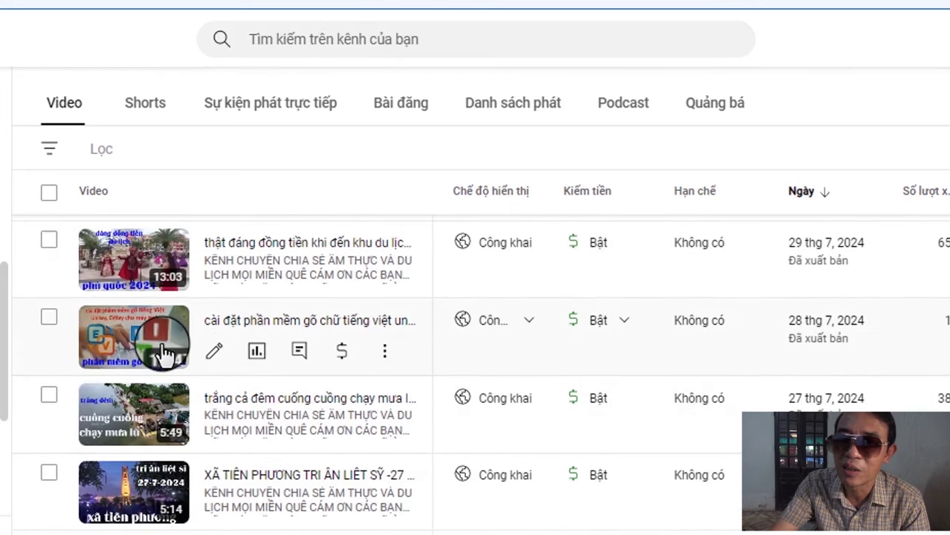
scroll(164, 355, "up", 3)
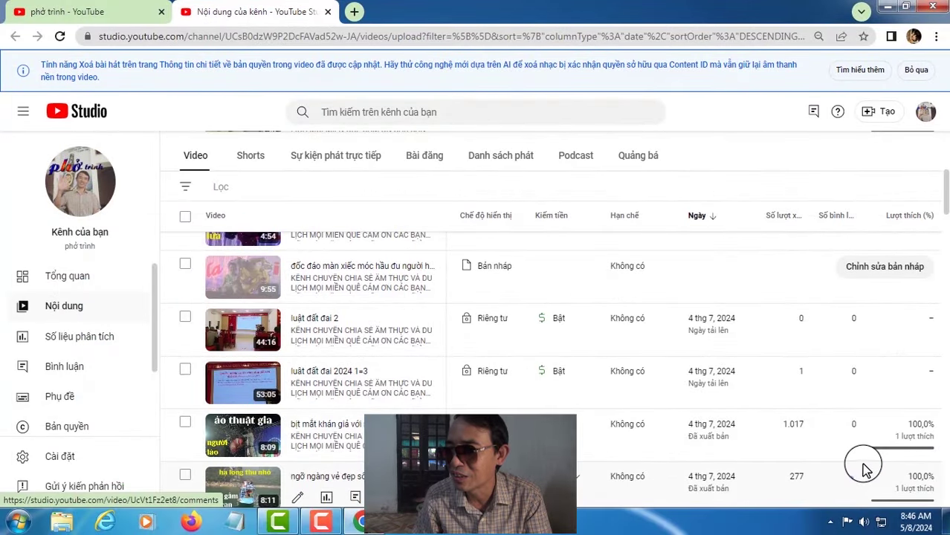
scroll(838, 471, "down", 8)
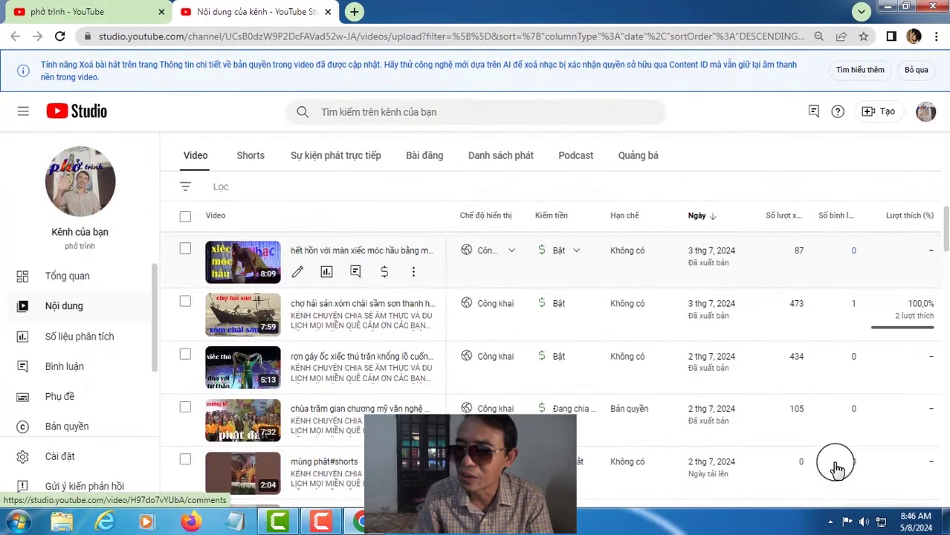
scroll(837, 470, "down", 8)
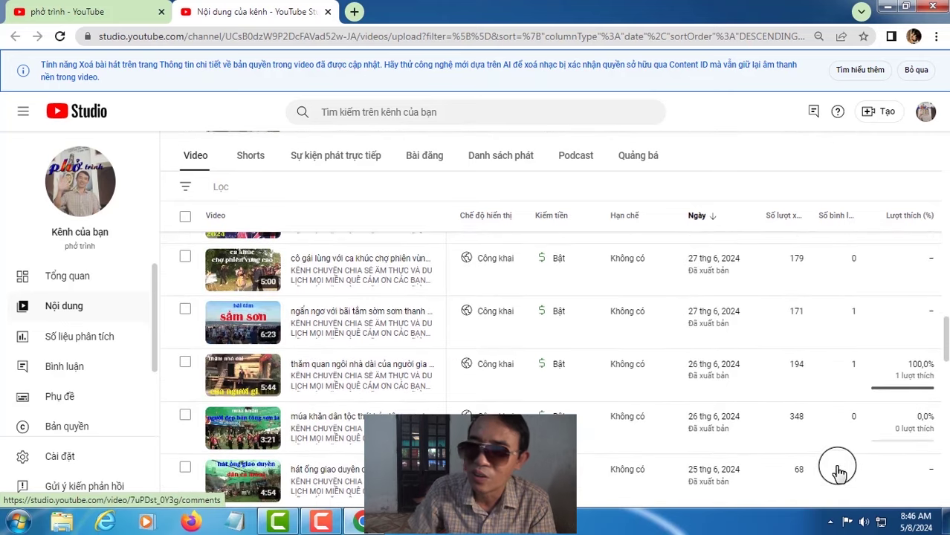
scroll(838, 471, "down", 8)
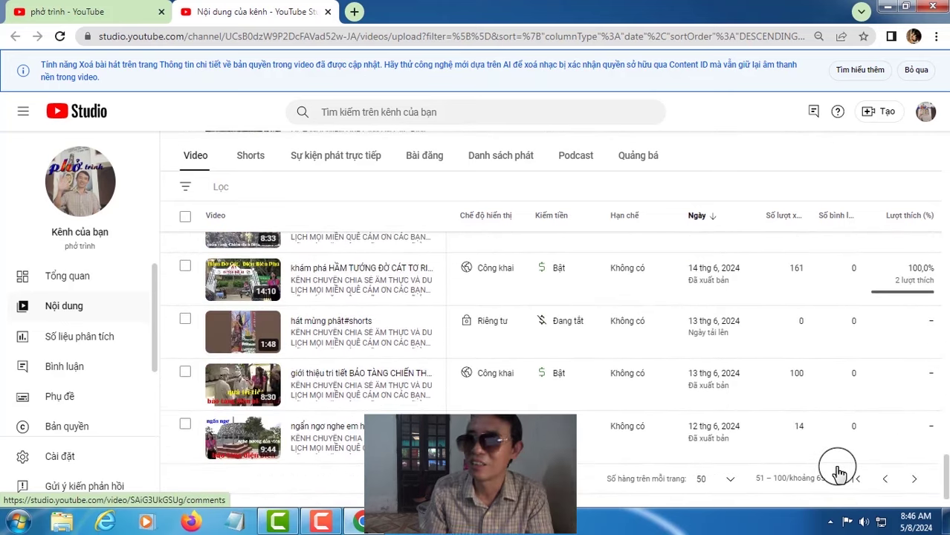
left_click(857, 439)
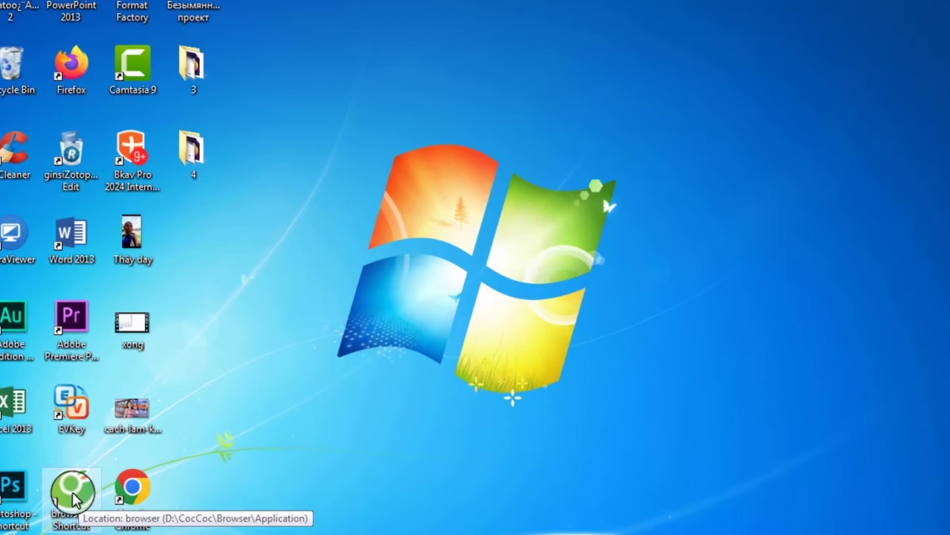
Step: Launch the Cốc Cốc browser from its desktop shortcut, and open Google Chrome with a new blank tab
double_click(74, 495)
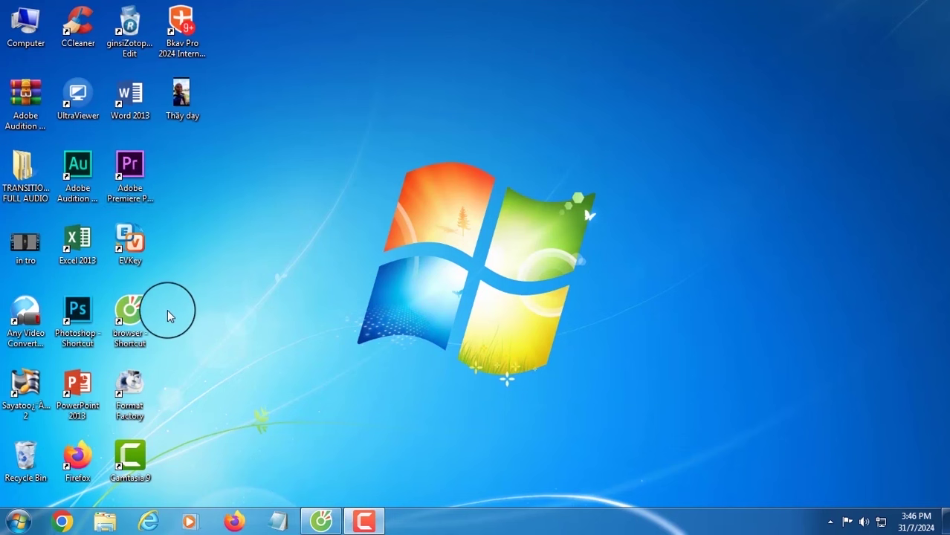
left_click(59, 523)
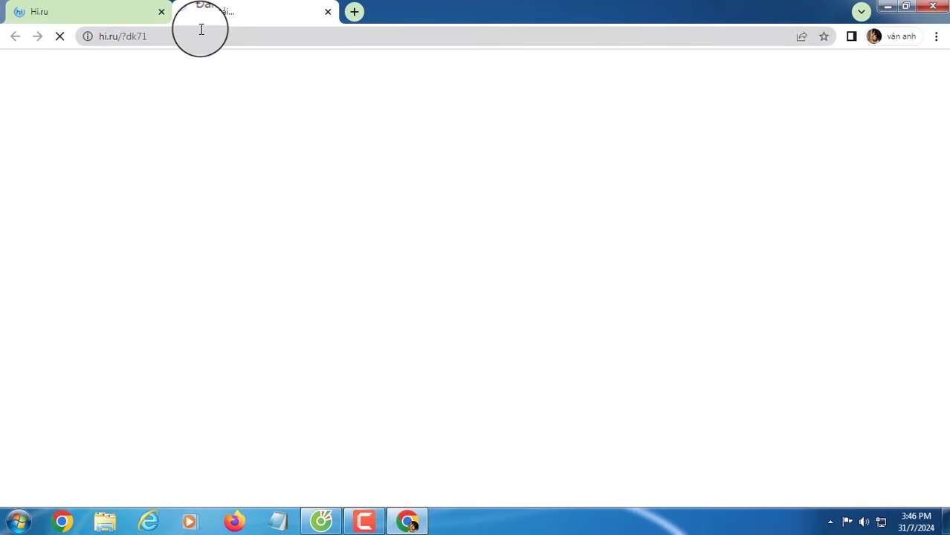
left_click(354, 13)
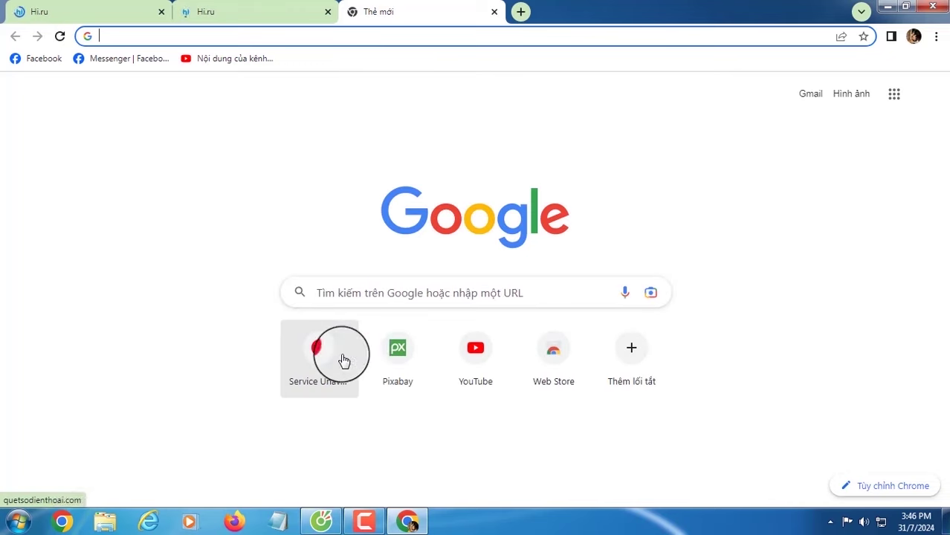
Step: Search Google for "loi bai hat ca dao em va toi" in the new tab
left_click(409, 295)
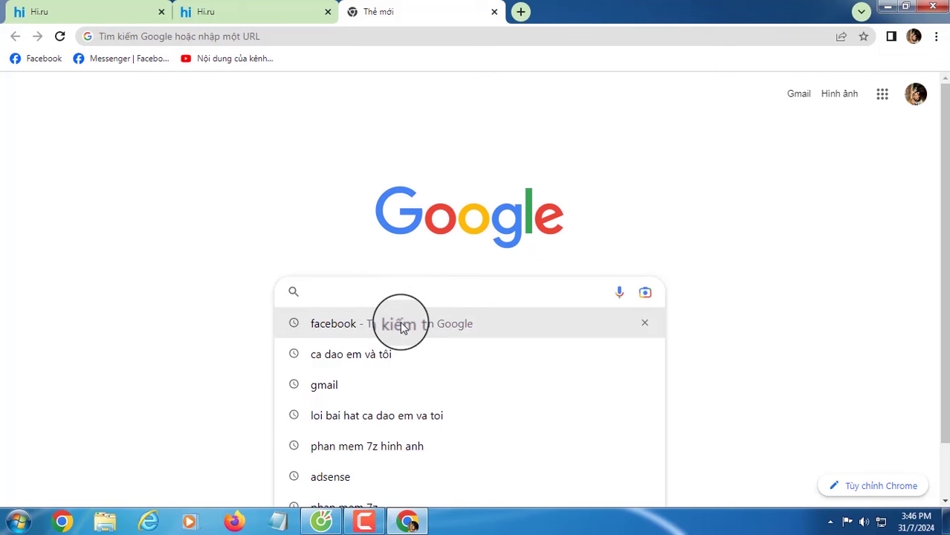
type("loi bai")
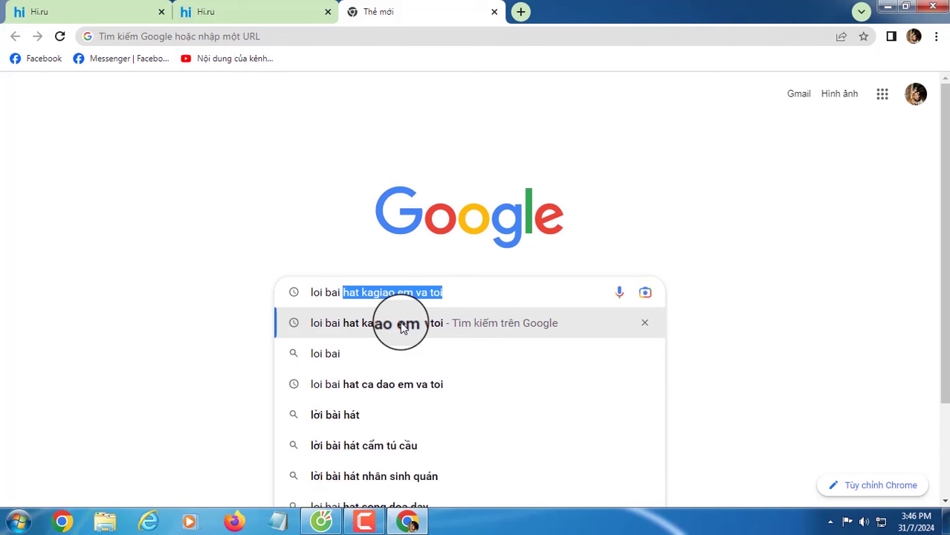
type(" hat ca da")
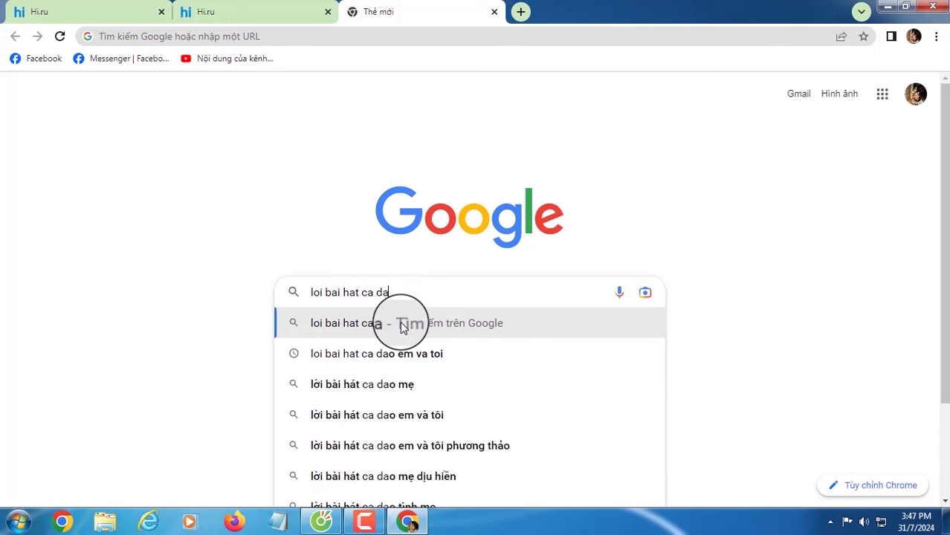
type("o r")
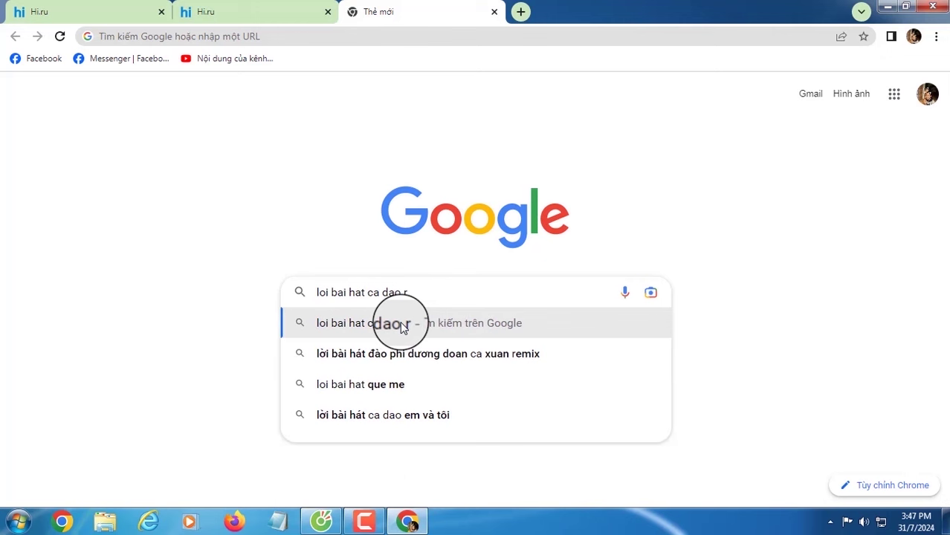
key("BackSpace")
type("em")
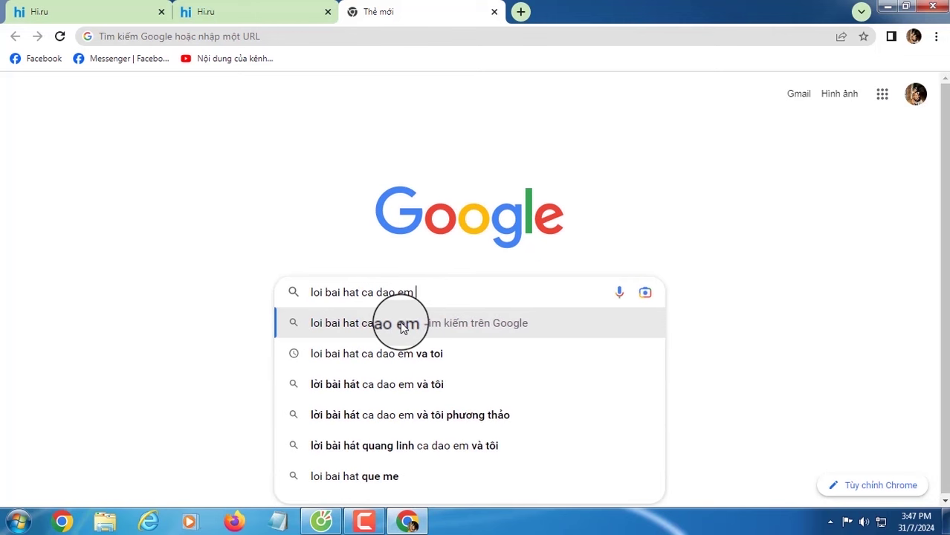
type(" va toi")
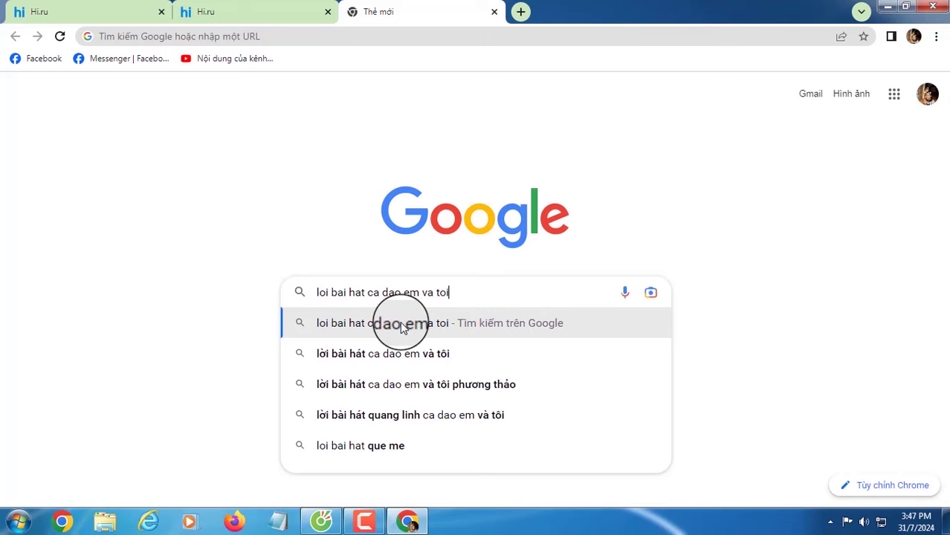
key("Return")
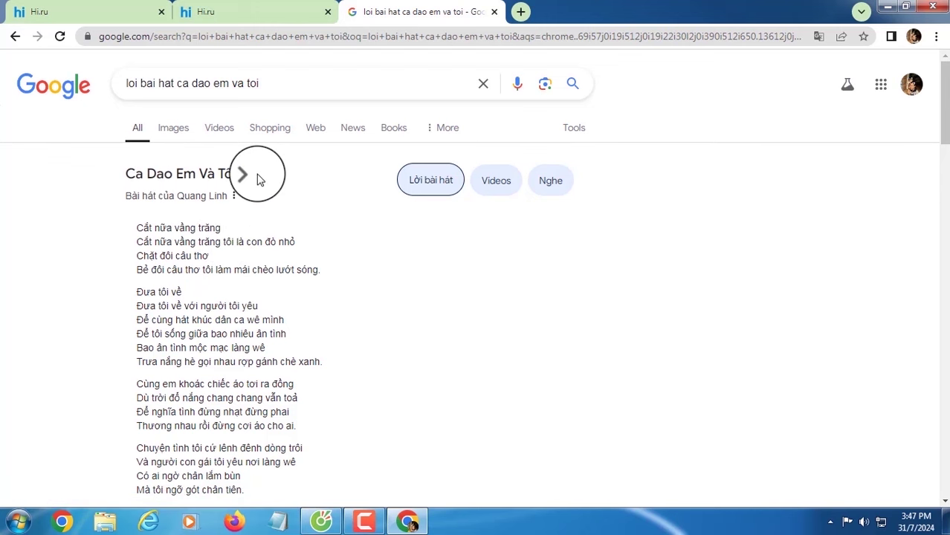
Step: Copy the complete lyrics of Ca Dao Em Và Tôi from the search results and close the Chrome window
scroll(332, 263, "down", 1)
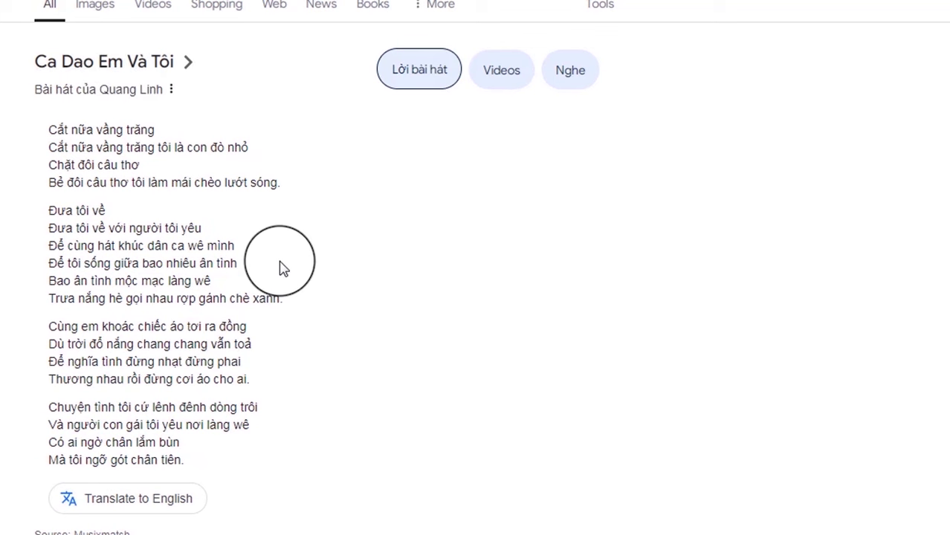
scroll(283, 268, "down", 1)
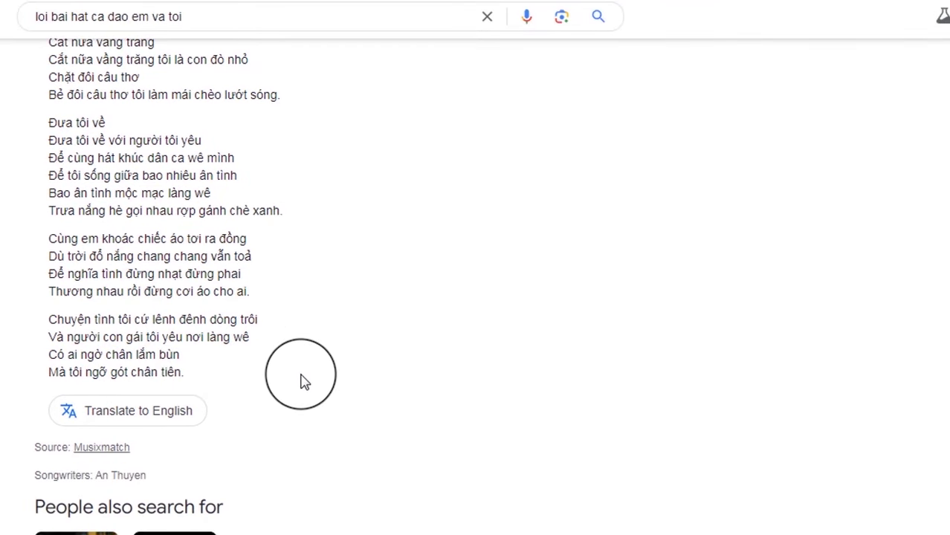
scroll(223, 394, "up", 1)
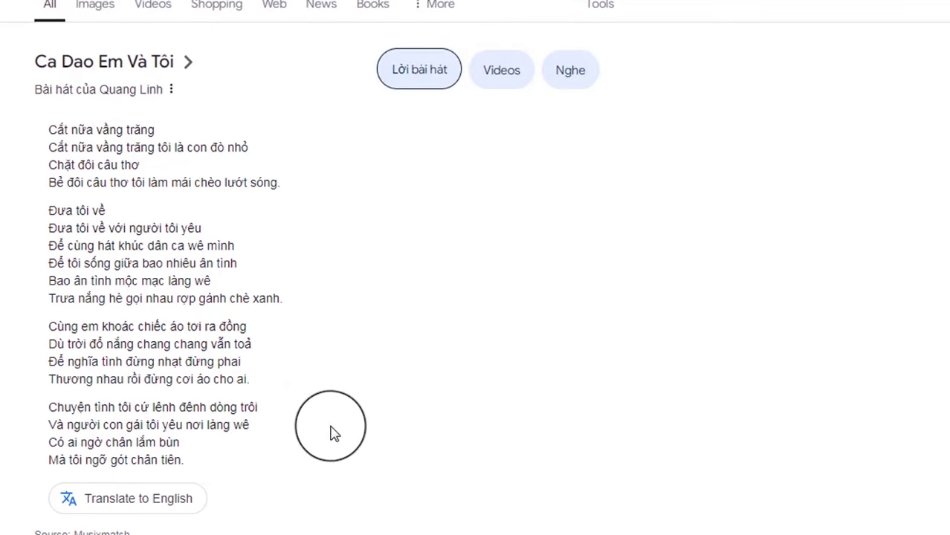
left_click_drag(356, 418, 88, 461)
left_click_drag(33, 425, 30, 133)
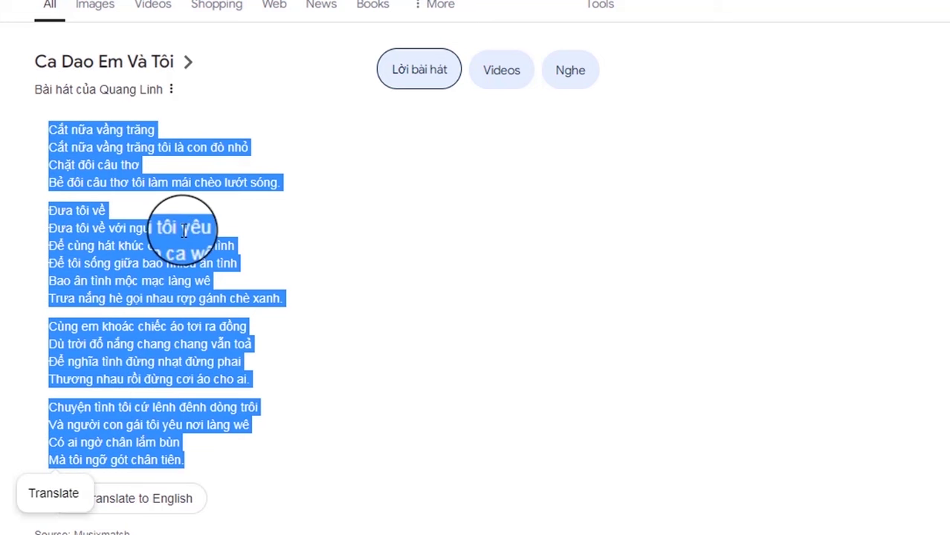
right_click(99, 148)
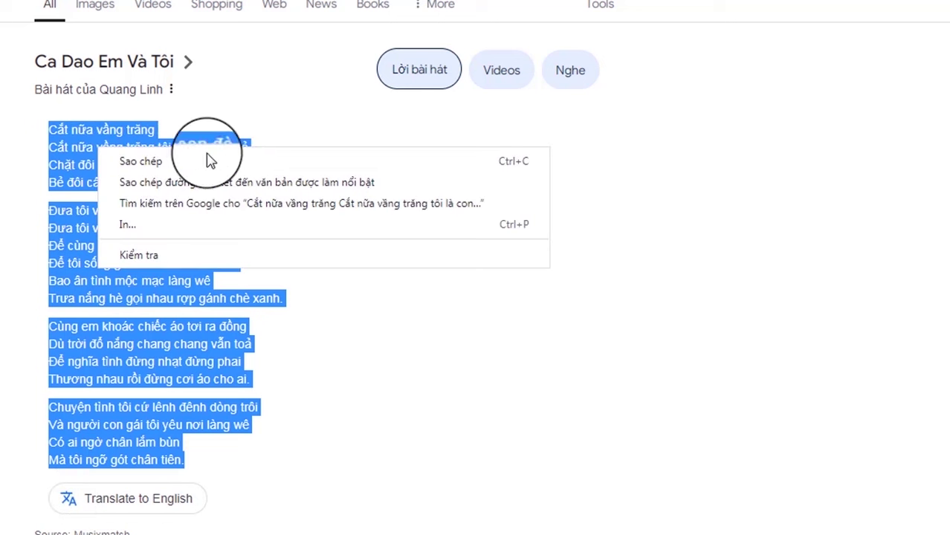
left_click(147, 173)
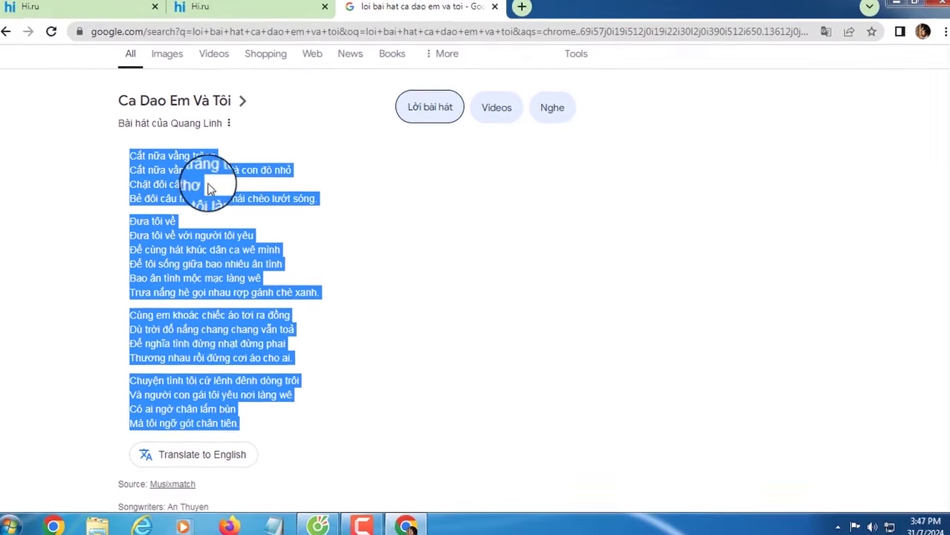
left_click(933, 9)
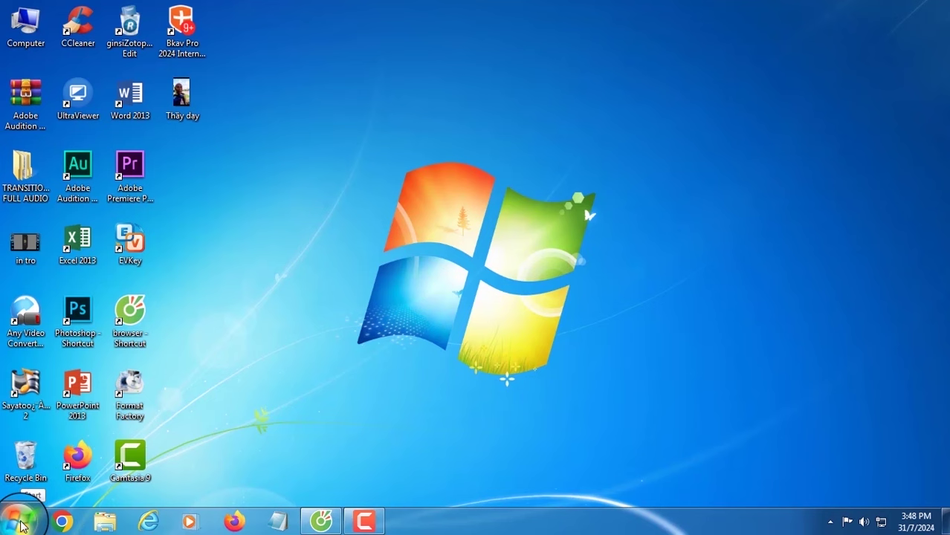
Step: Add a Notepad shortcut to the desktop and open a maximized Notepad window from it
left_click(21, 523)
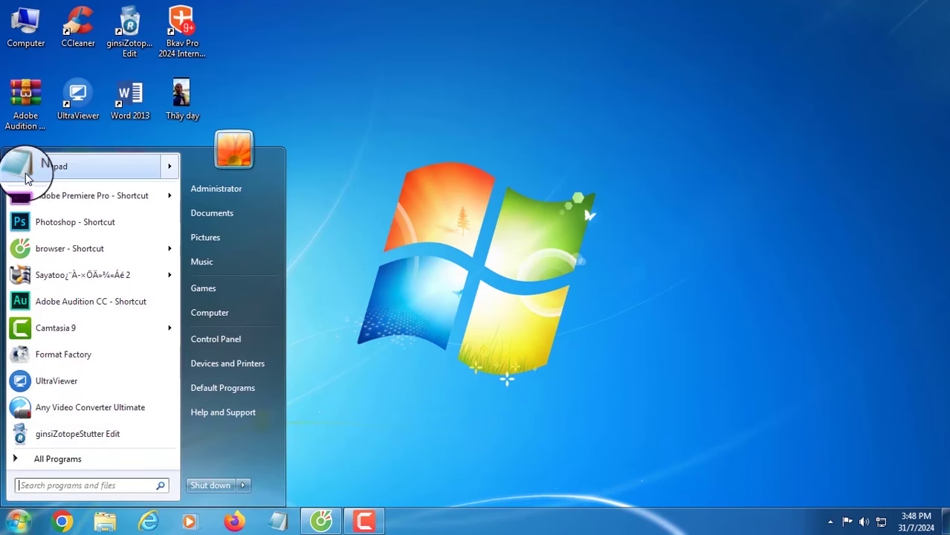
left_click_drag(26, 177, 345, 157)
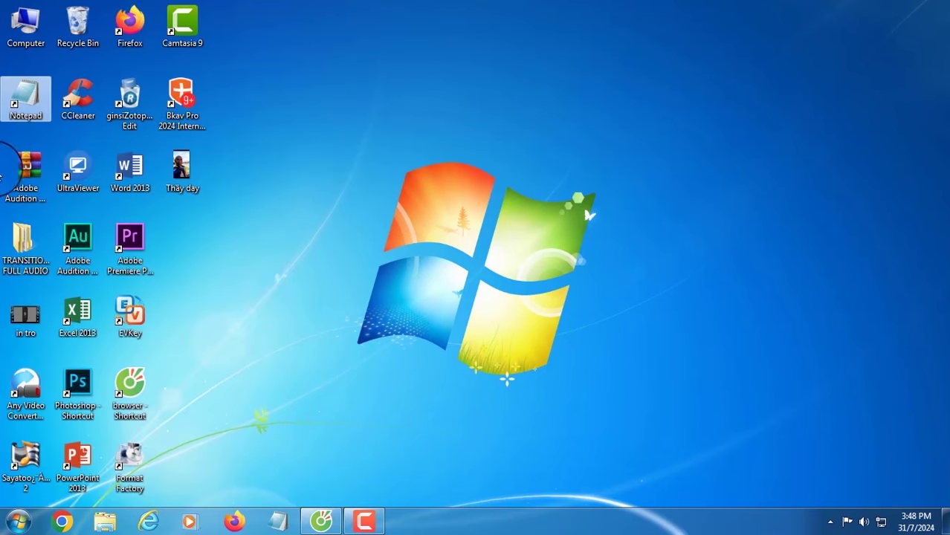
left_click(27, 100)
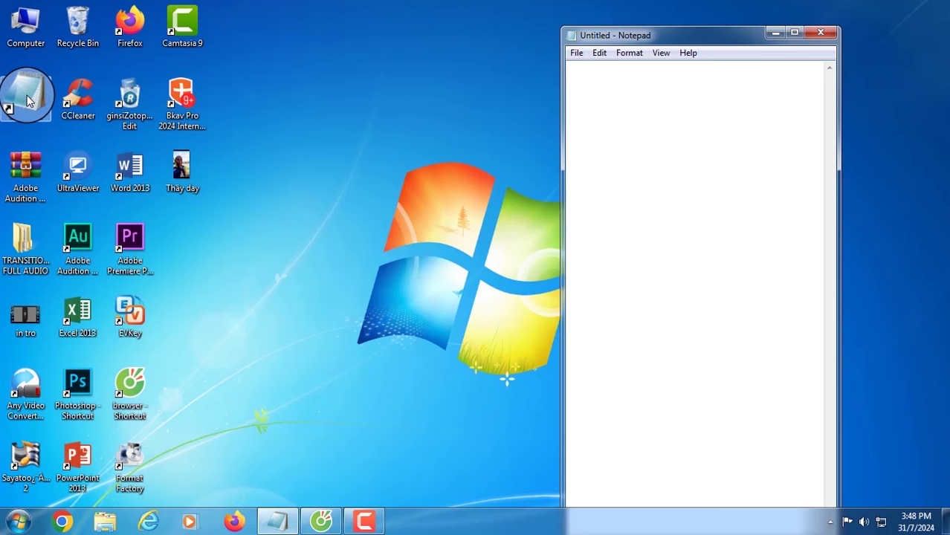
left_click(794, 32)
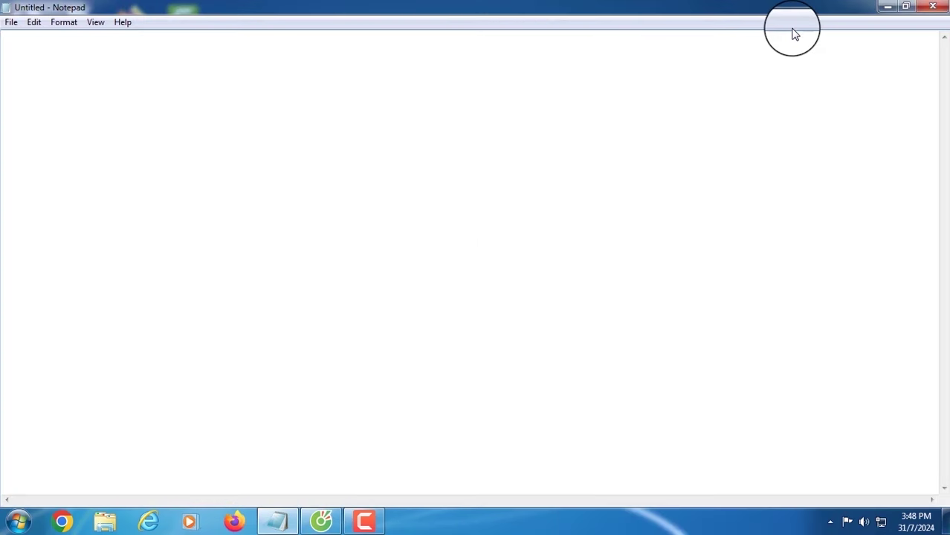
Step: Paste the copied Ca Dao Em Và Tôi lyrics into the empty Notepad document
right_click(271, 97)
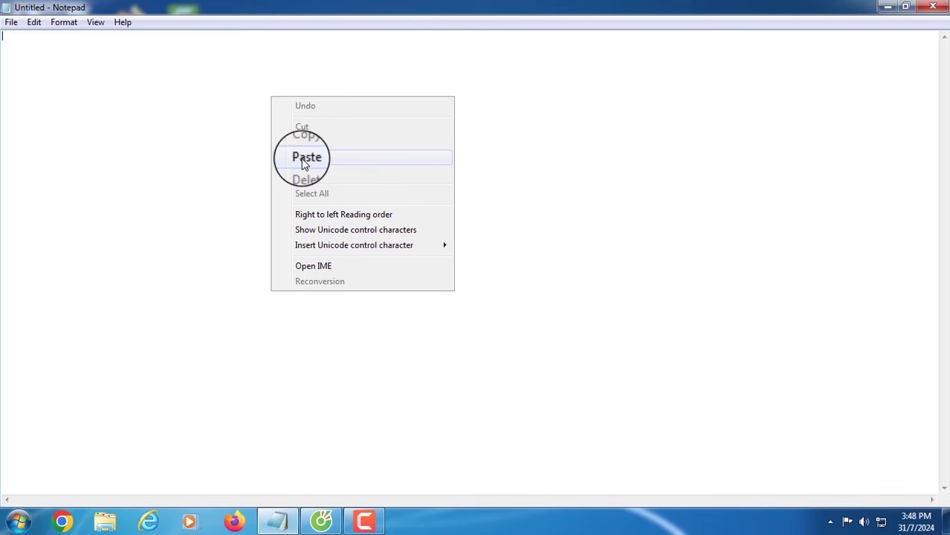
right_click(266, 92)
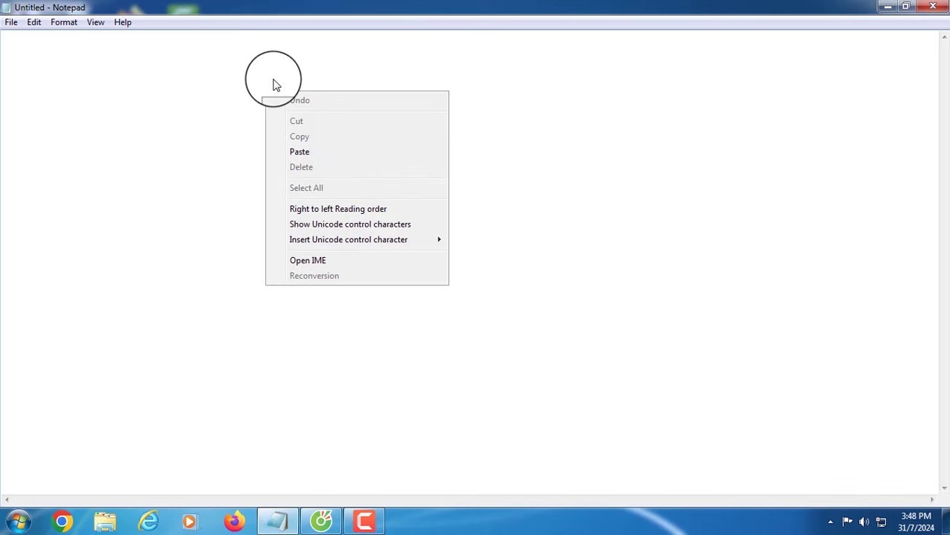
left_click(298, 152)
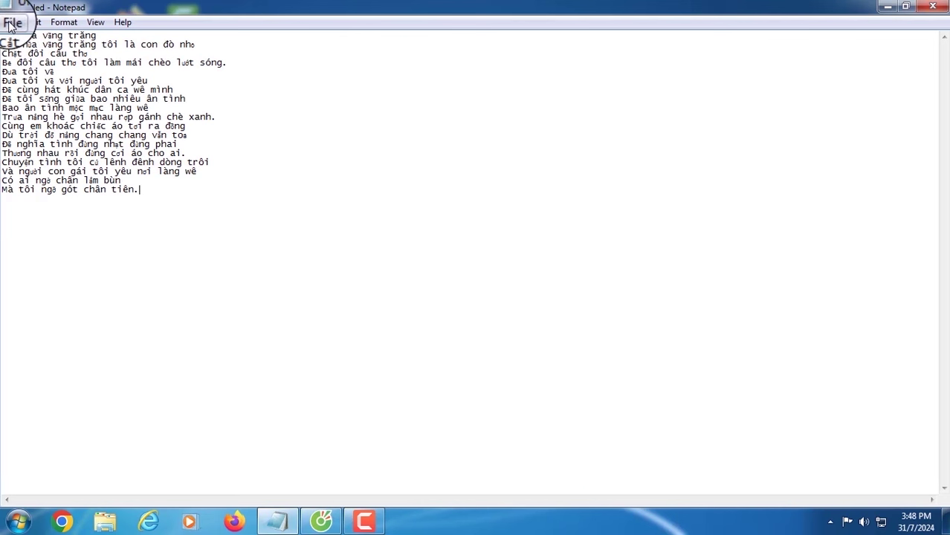
Step: Save the lyrics to the desktop as text file â with ANSI encoding, accepting the loss of Unicode characters
left_click(12, 23)
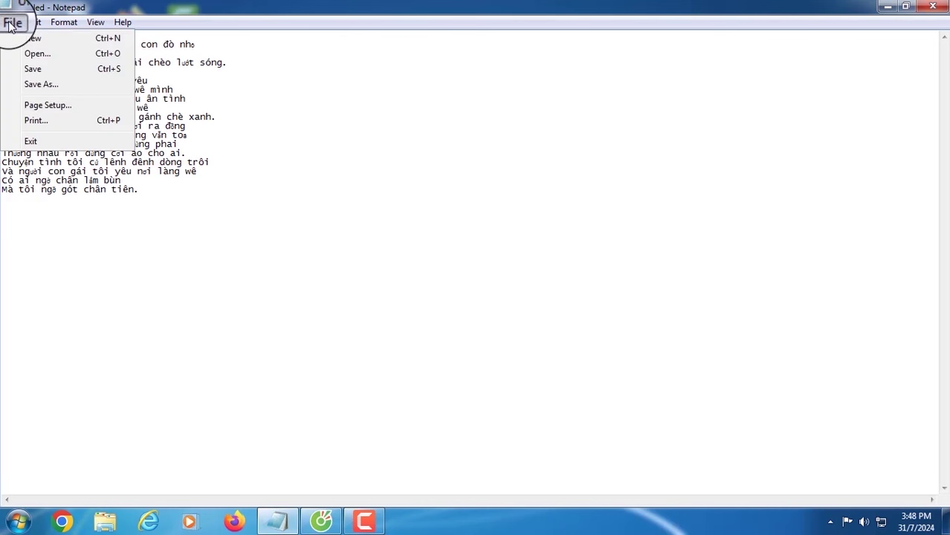
left_click(34, 70)
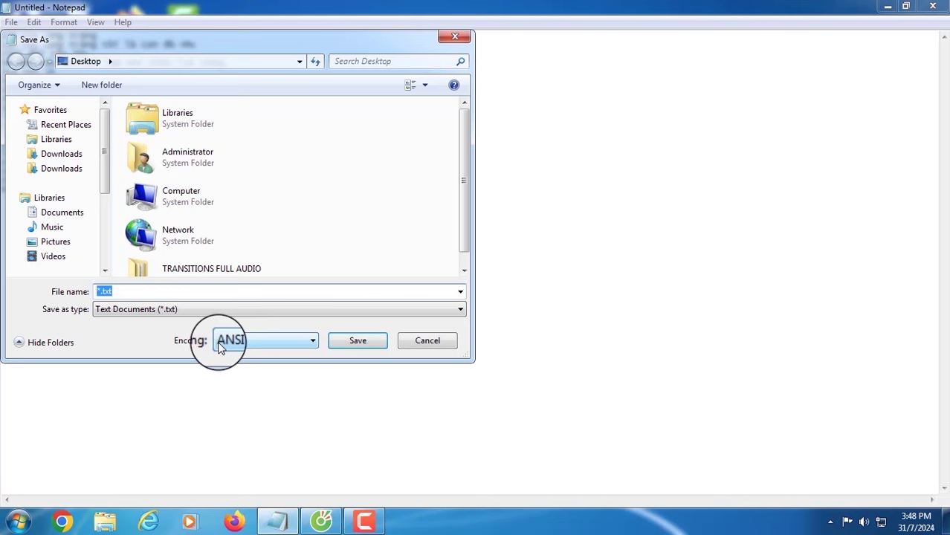
left_click(315, 343)
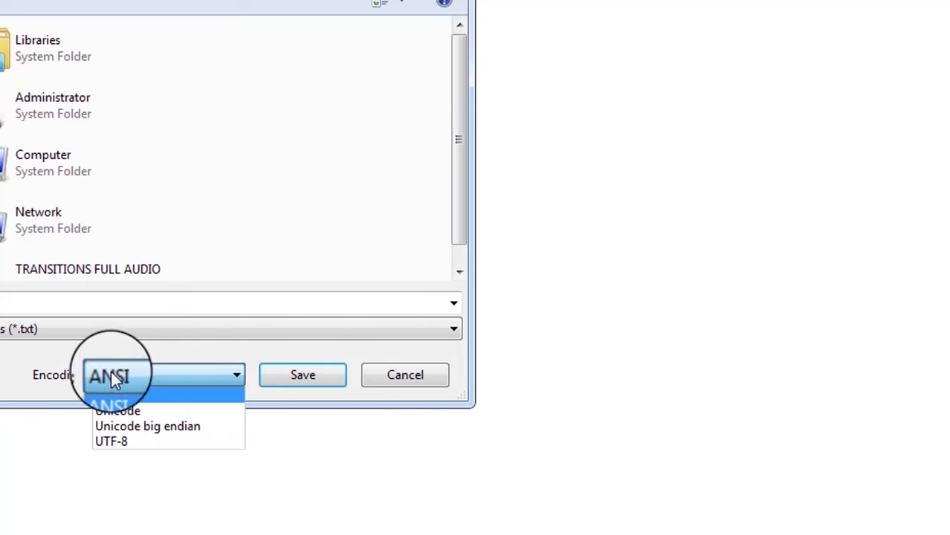
left_click(304, 376)
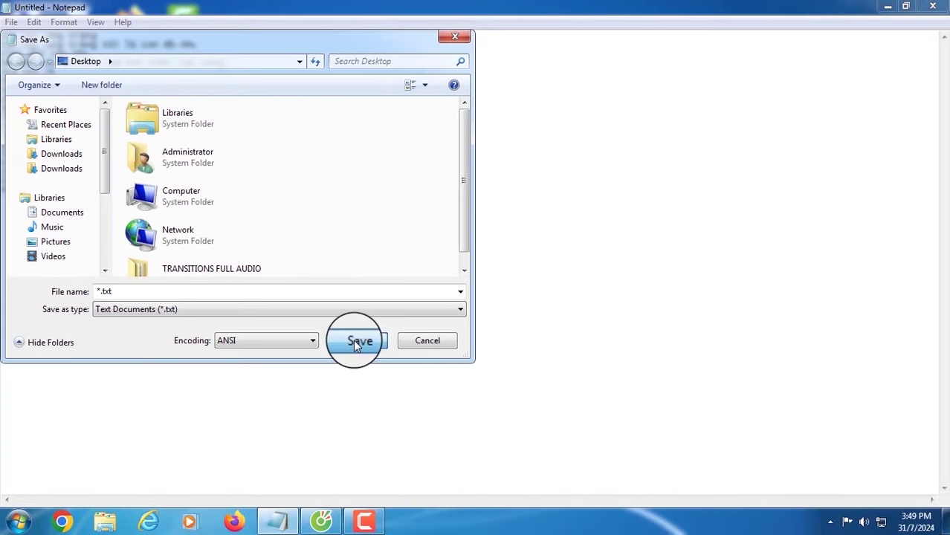
left_click(353, 340)
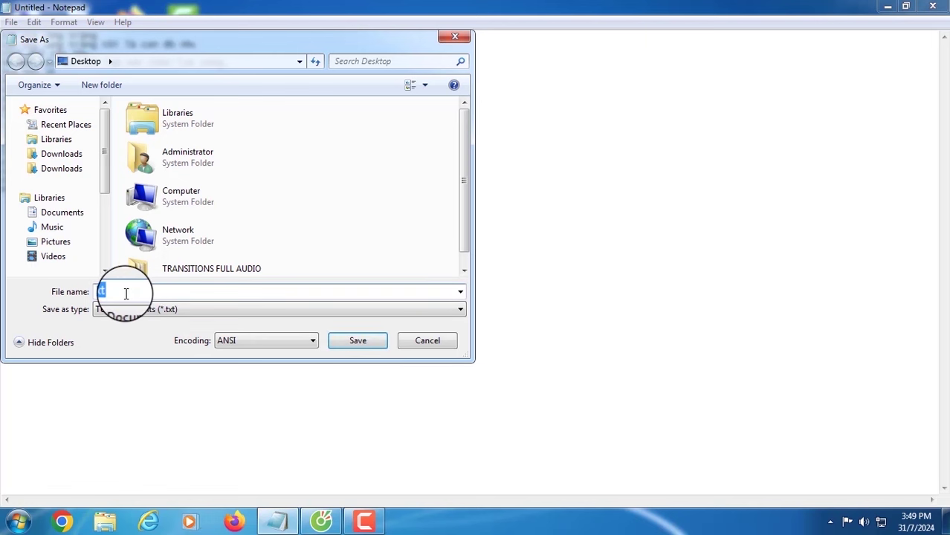
left_click(67, 292)
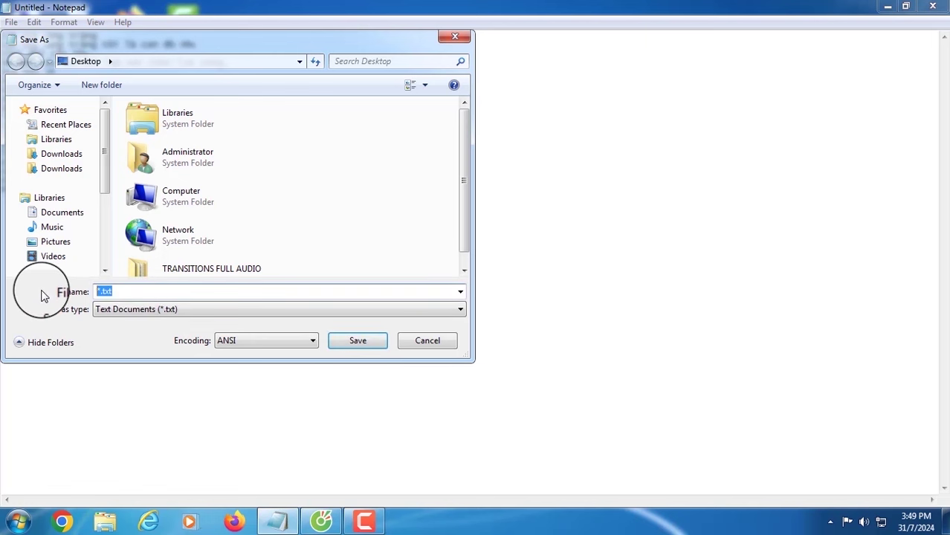
type("a")
left_click(356, 341)
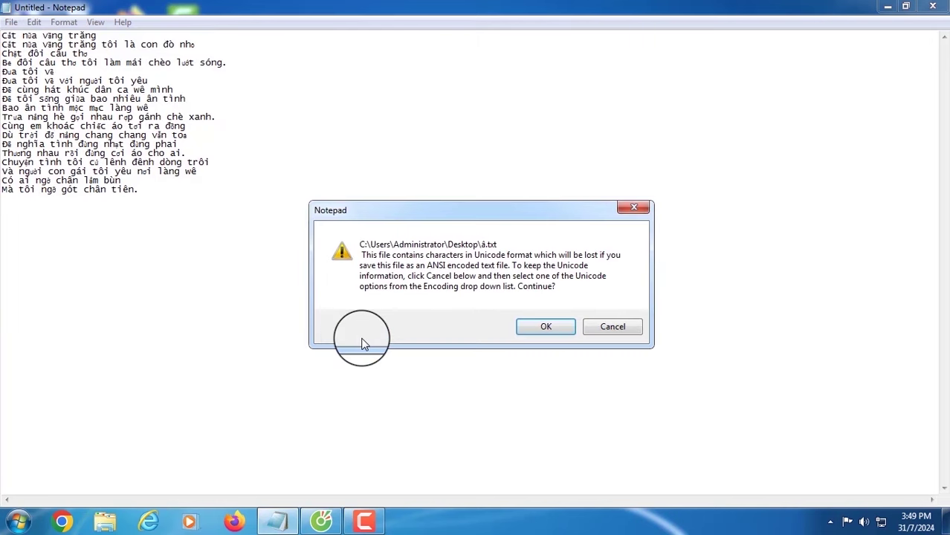
left_click(537, 328)
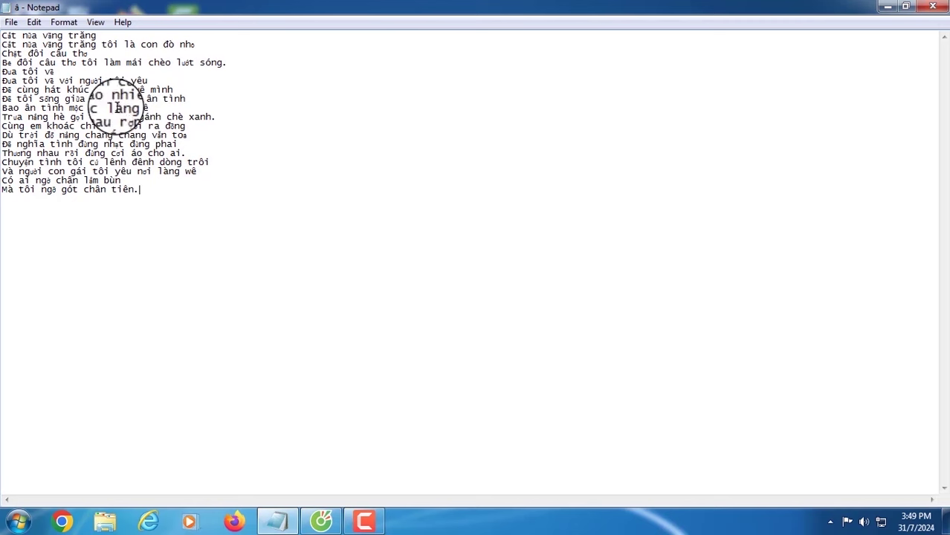
Step: Close Notepad and reopen the â text file from the desktop to check its Vietnamese characters
left_click(926, 9)
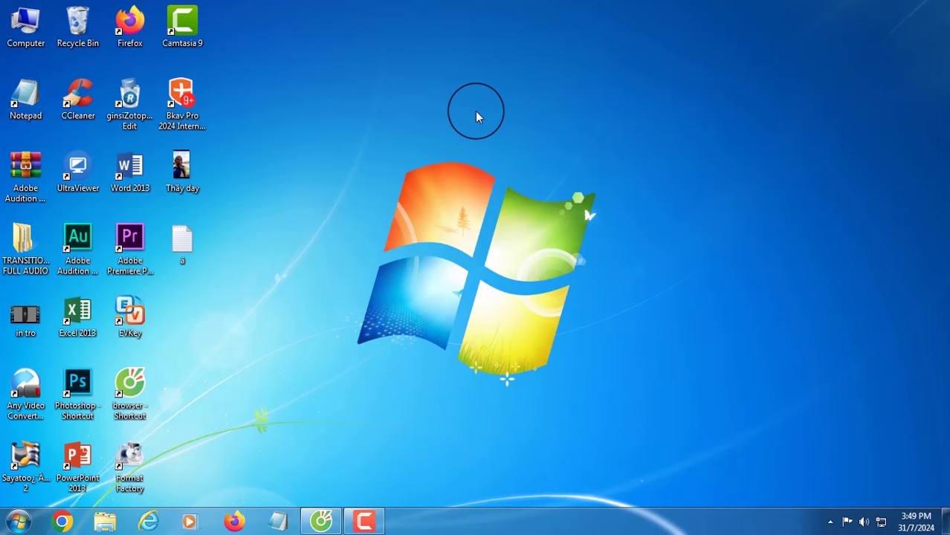
double_click(186, 245)
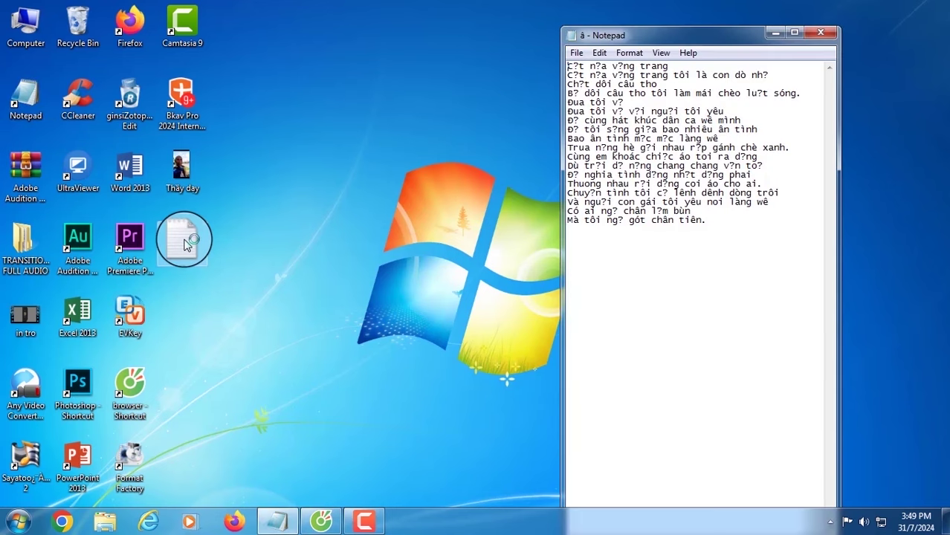
left_click(794, 32)
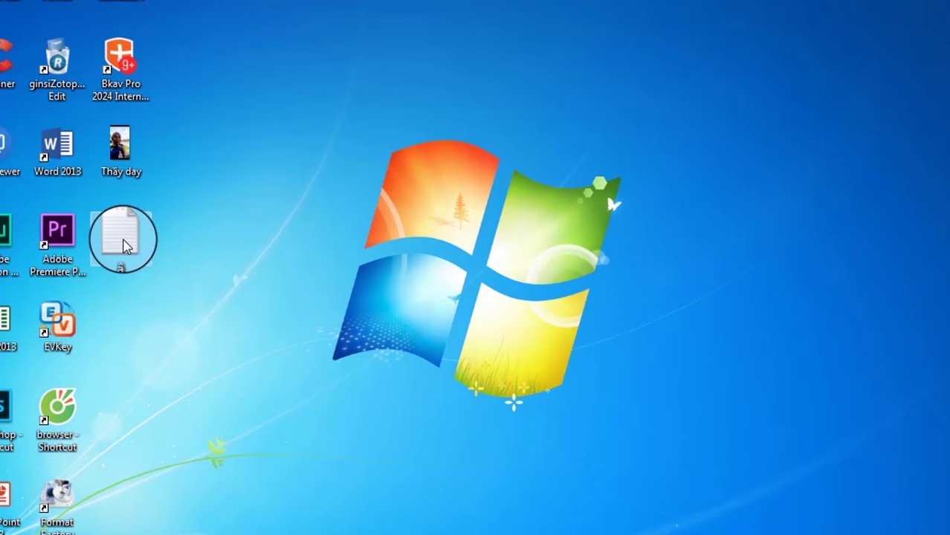
Step: Delete the ANSI-encoded â text file from the desktop
right_click(113, 240)
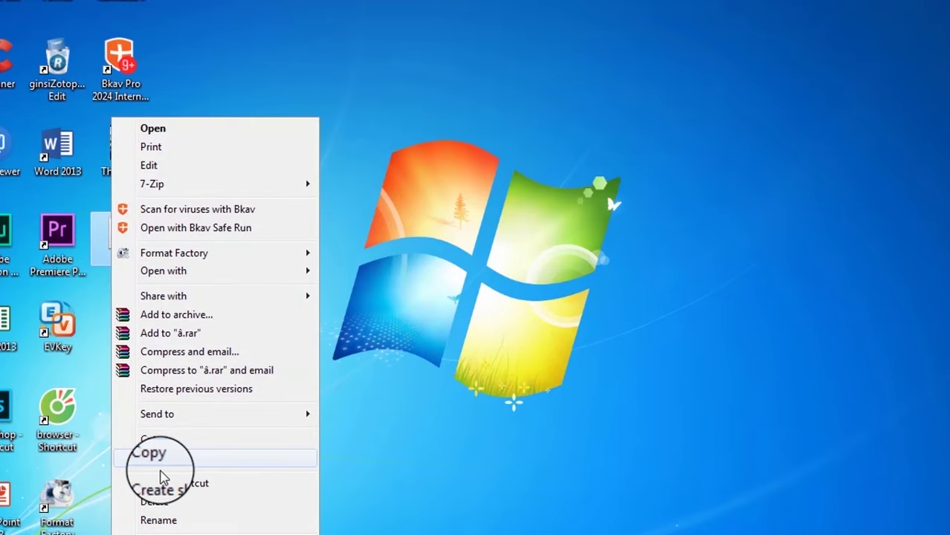
left_click(153, 502)
left_click(541, 329)
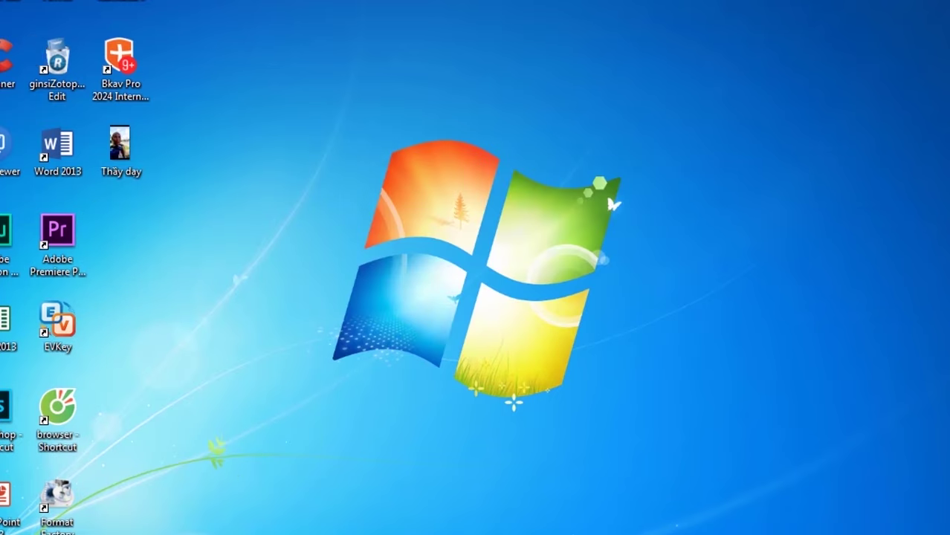
Step: Open a new maximized Notepad window from the desktop shortcut and paste the copied lyrics into it
double_click(45, 91)
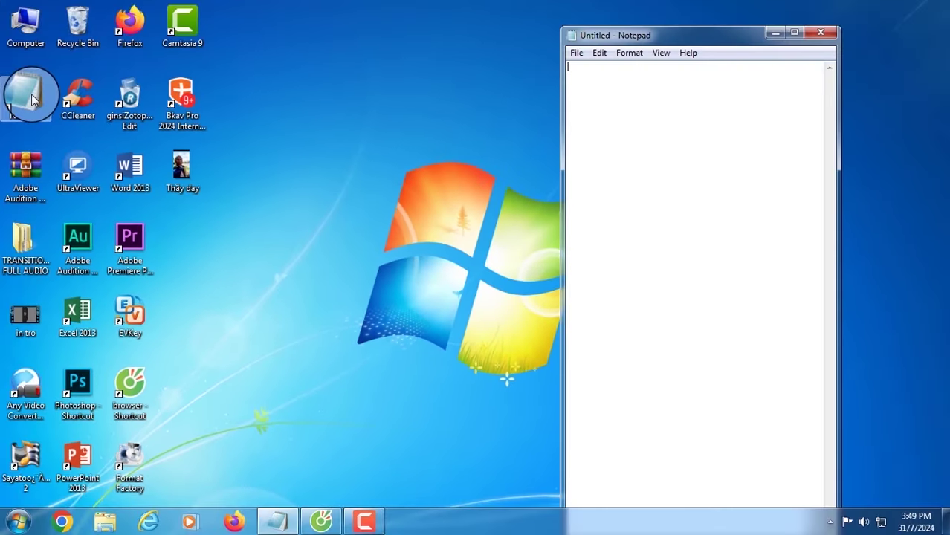
left_click(794, 32)
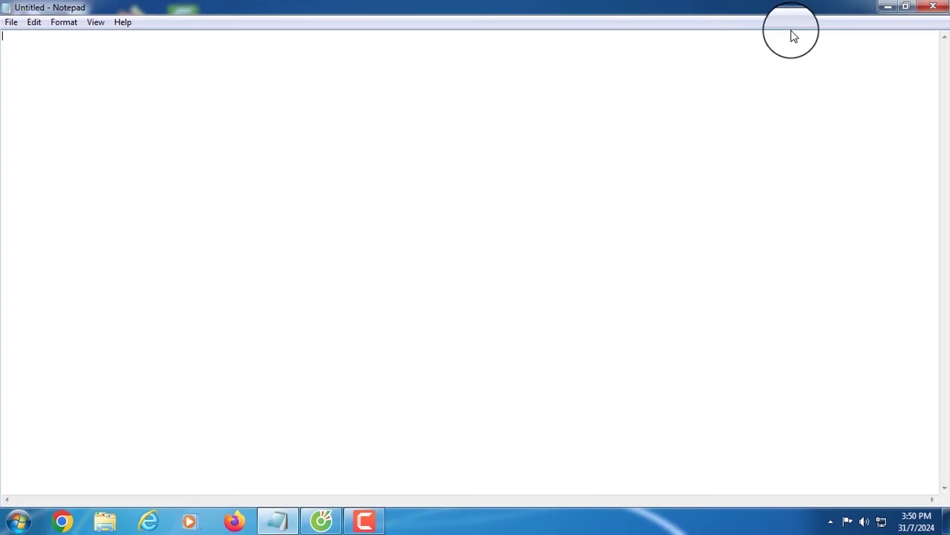
right_click(193, 68)
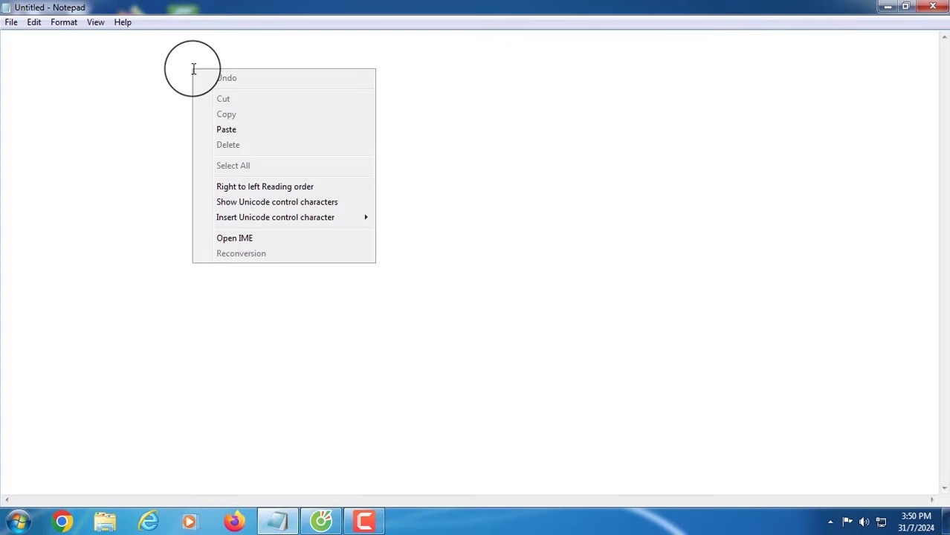
left_click(235, 134)
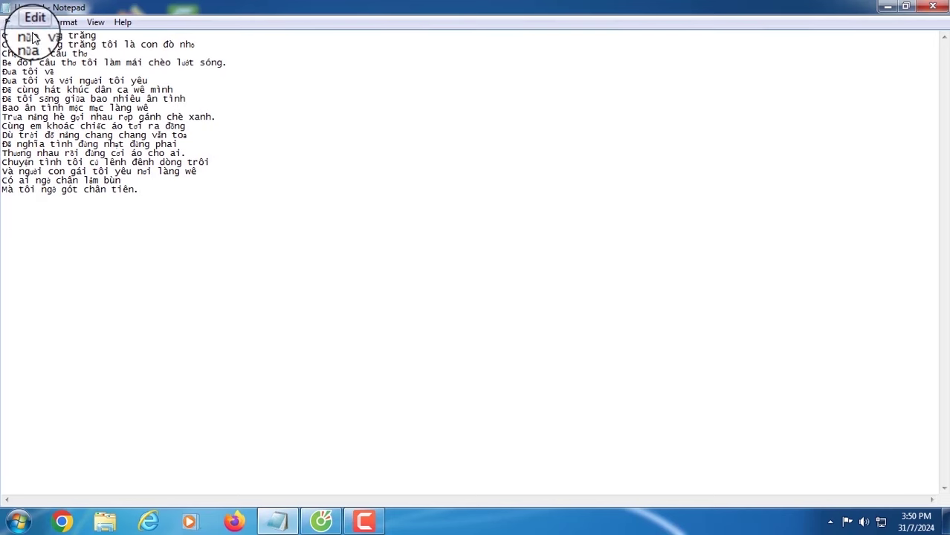
Step: Save the lyrics to the desktop as "ca dao em va tôi" with Unicode encoding
left_click(12, 22)
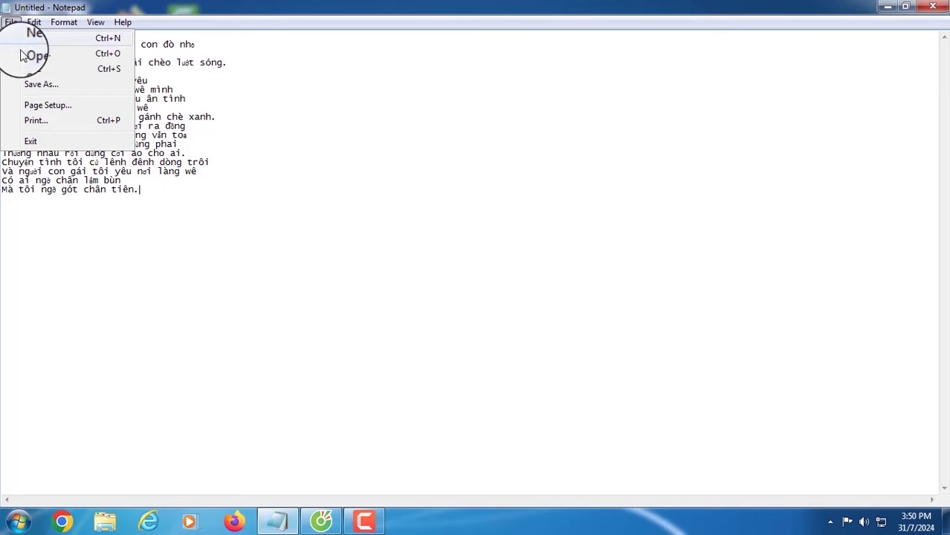
left_click(46, 72)
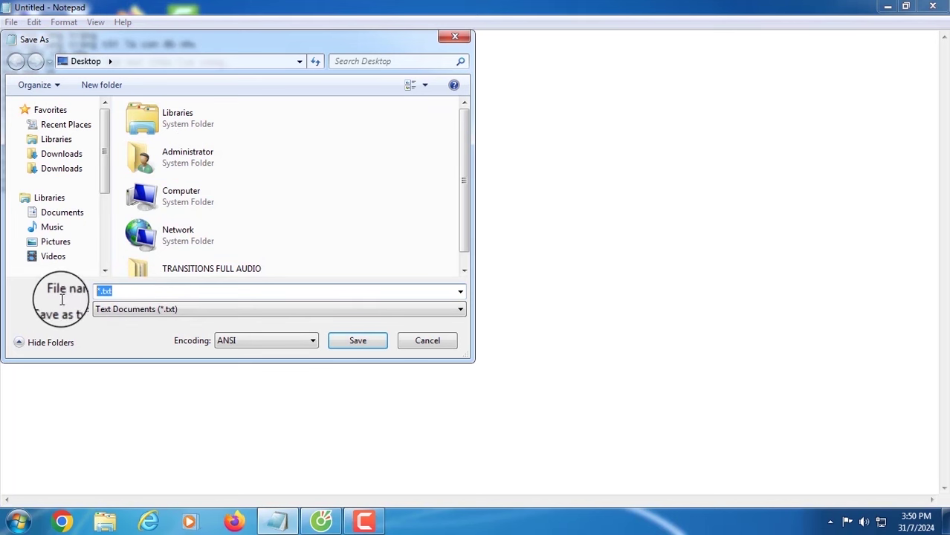
type("ca dao em va tôi")
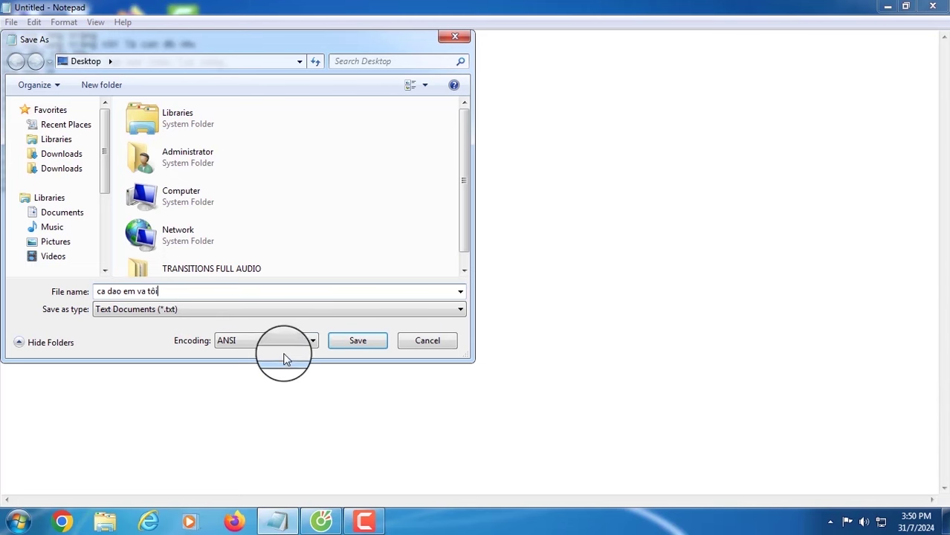
left_click(313, 343)
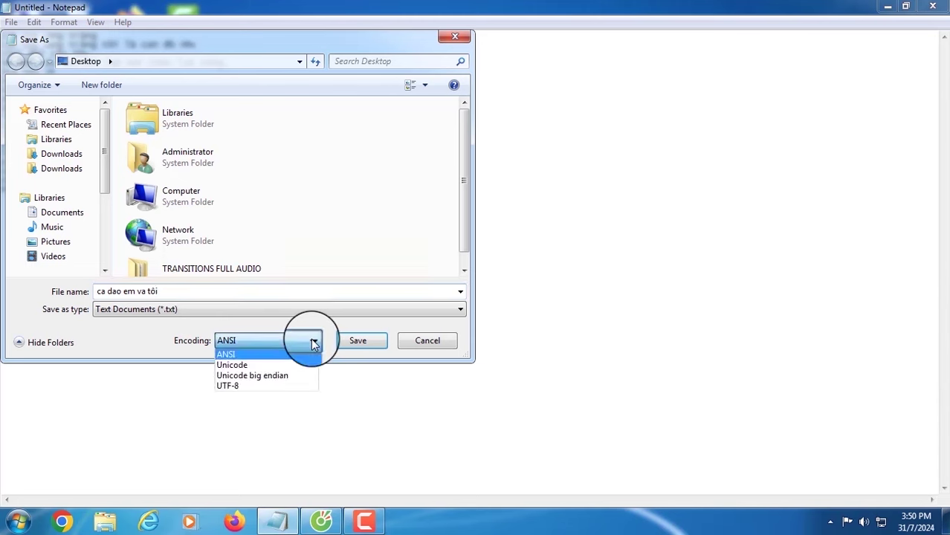
left_click(242, 366)
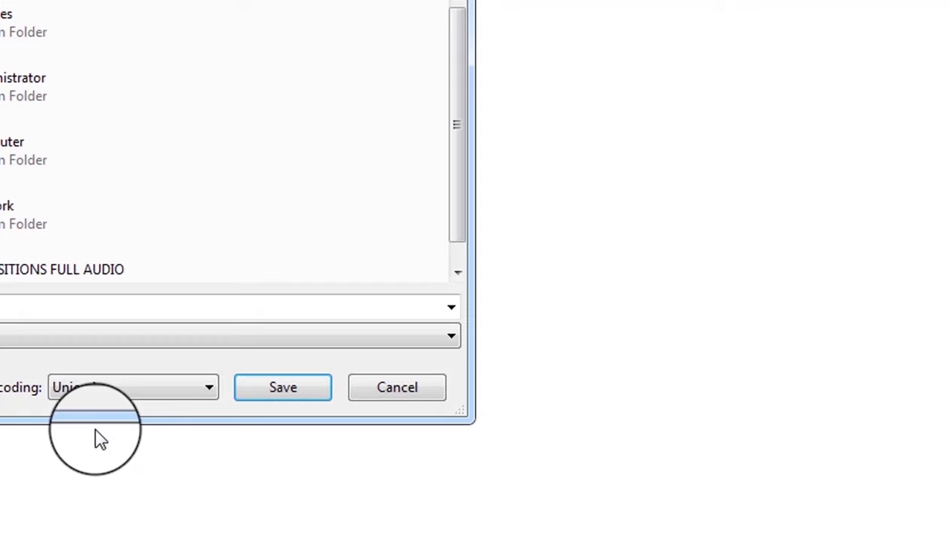
left_click(290, 394)
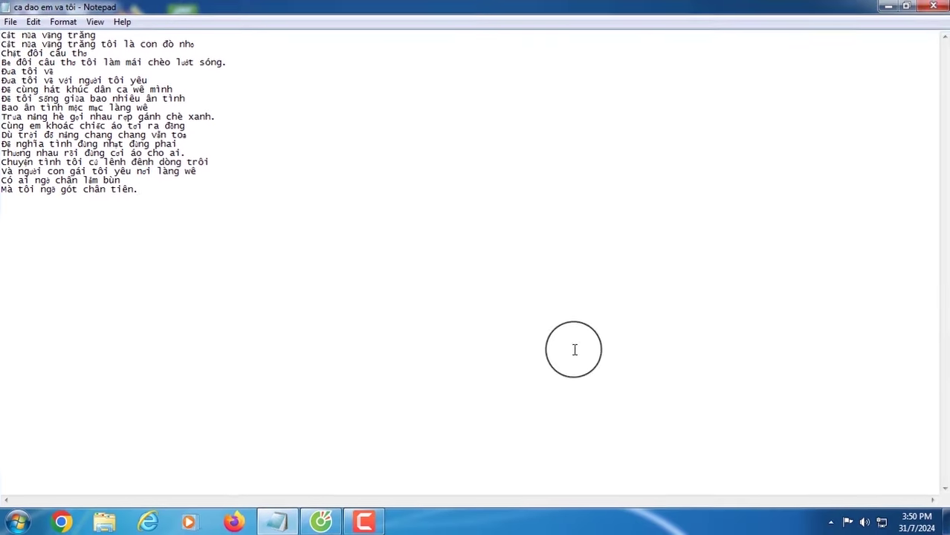
Step: Close Notepad and reopen the "ca dao em va tôi" file from the desktop to check the saved lyrics
left_click(930, 11)
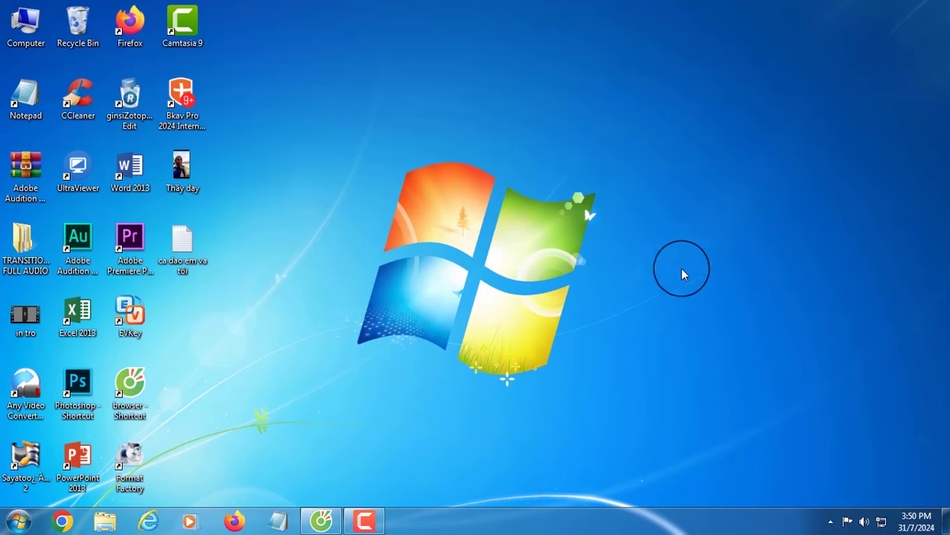
double_click(180, 244)
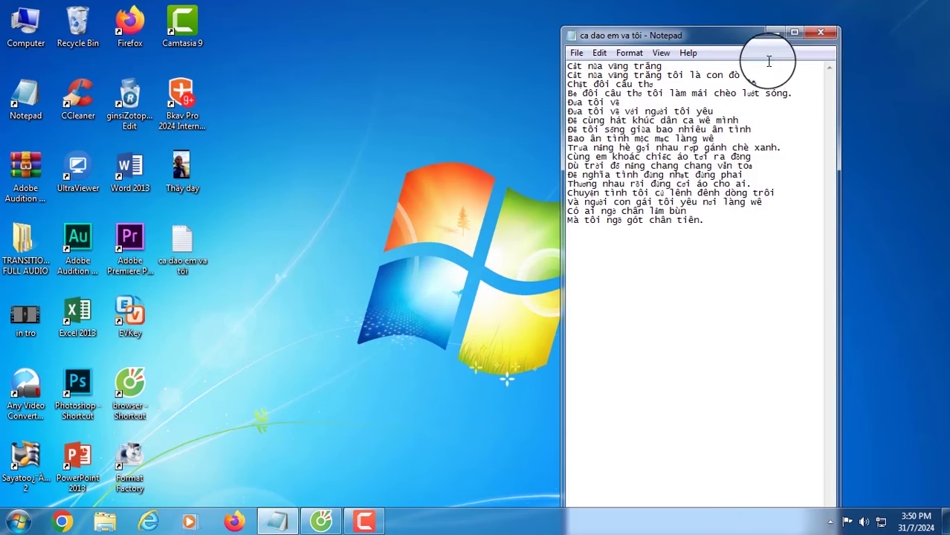
left_click(794, 32)
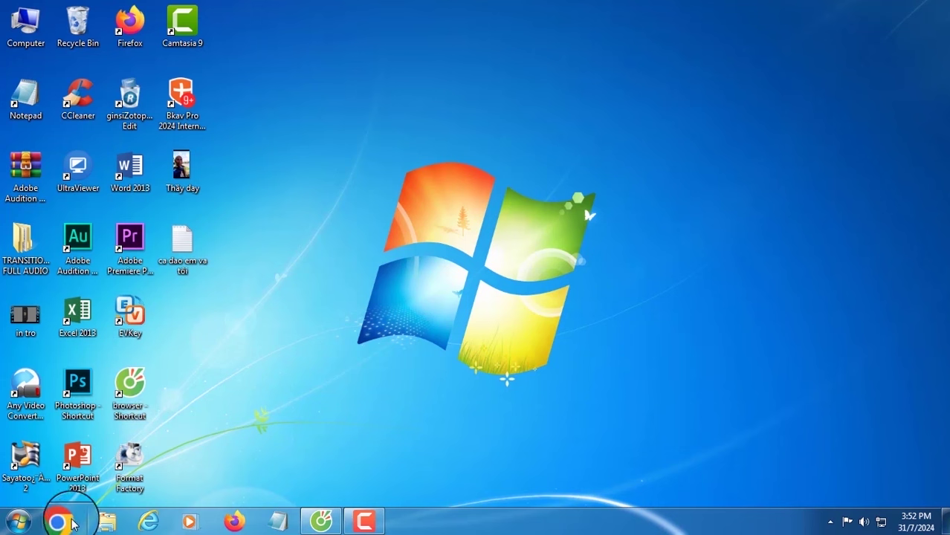
Step: Launch the Cốc Cốc browser from its desktop shortcut with the normal open option and maximize its window
right_click(135, 392)
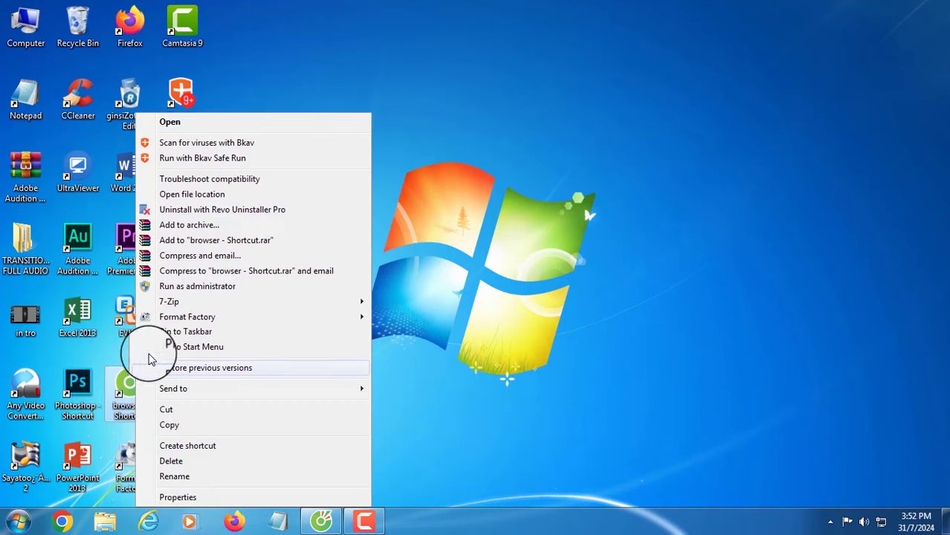
left_click(137, 281)
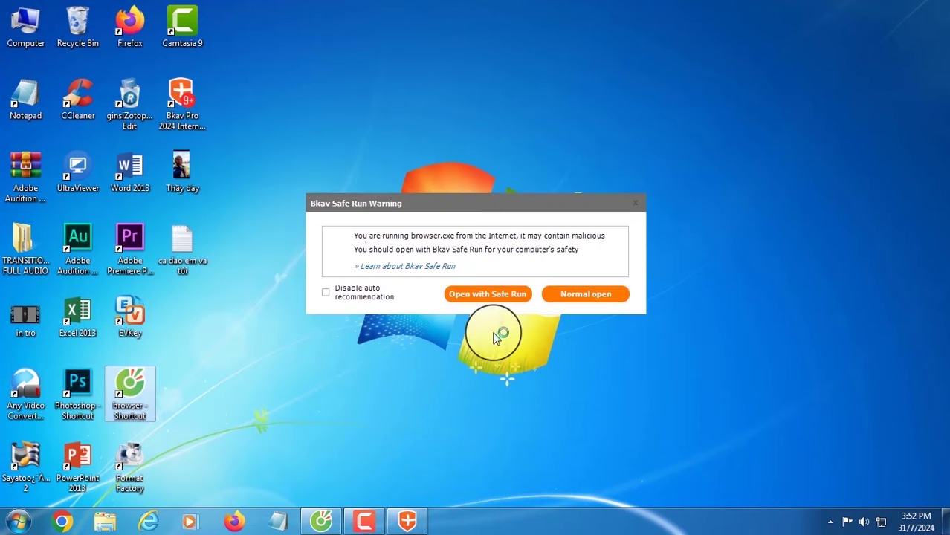
left_click(584, 294)
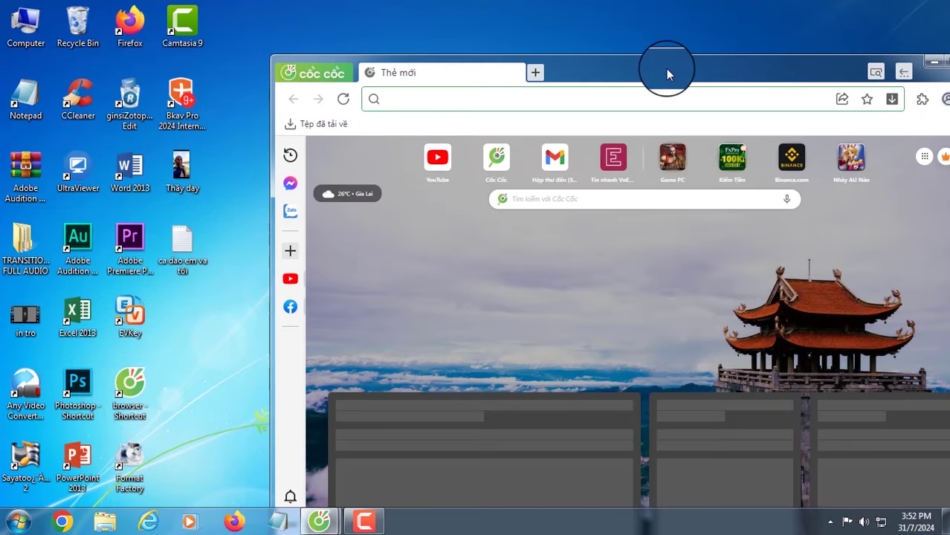
left_click_drag(666, 69, 531, 41)
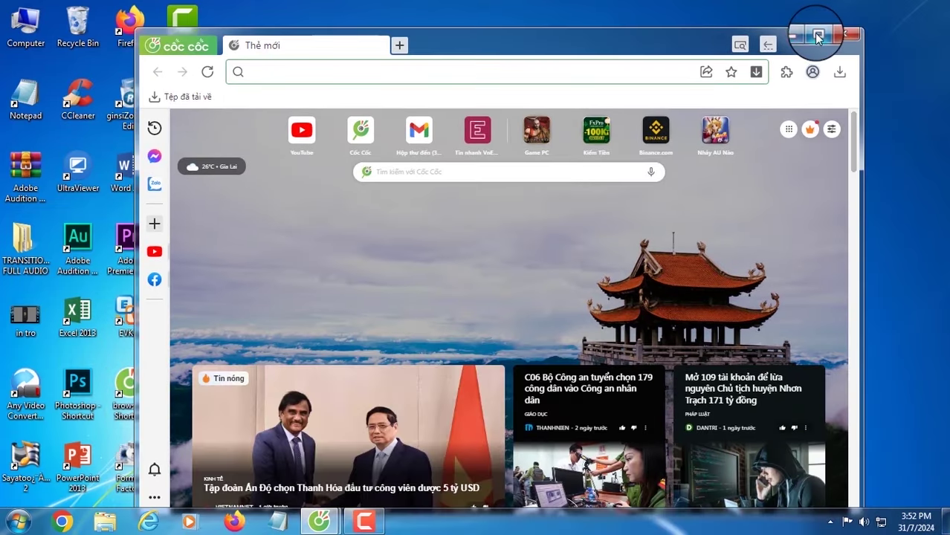
left_click(817, 37)
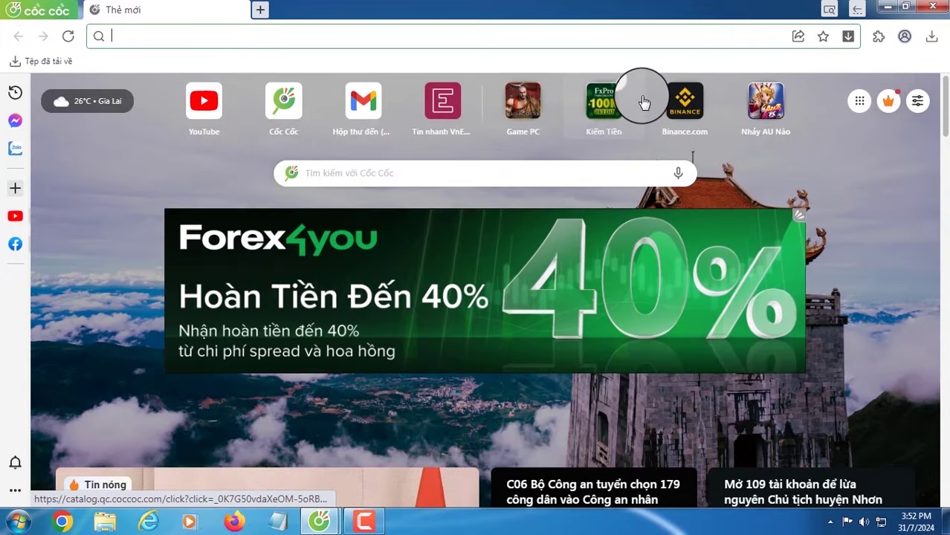
Step: Go to YouTube and search for "karaoke ca dao em và tôi"
left_click(201, 109)
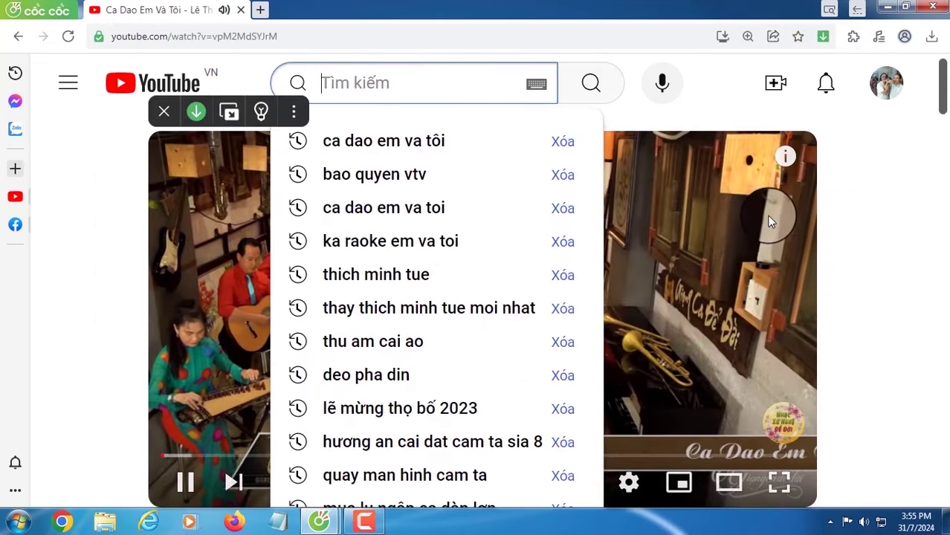
type("kara")
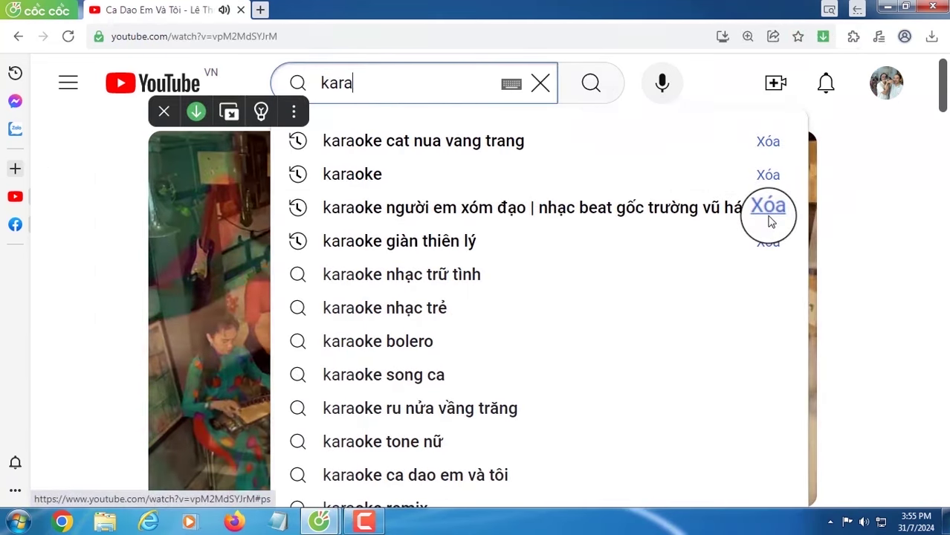
type("oke ")
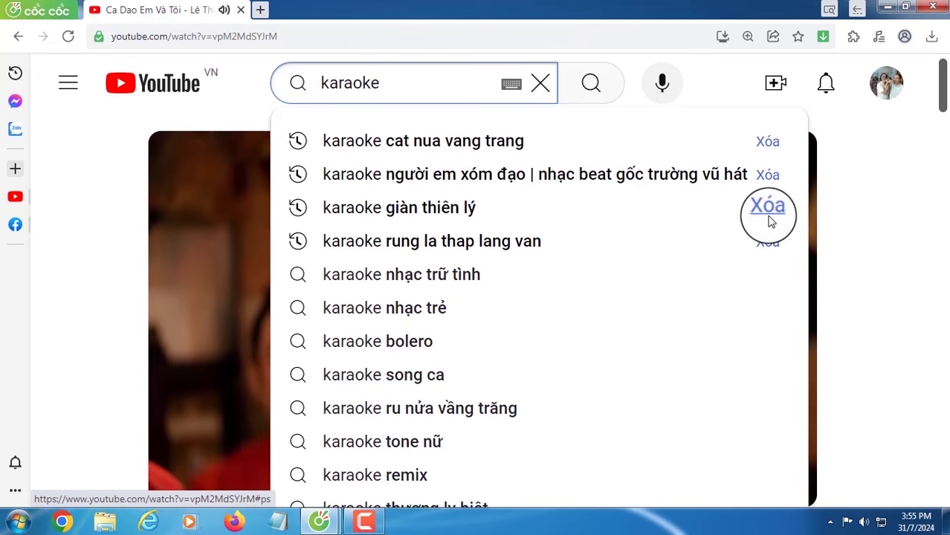
type("ca da")
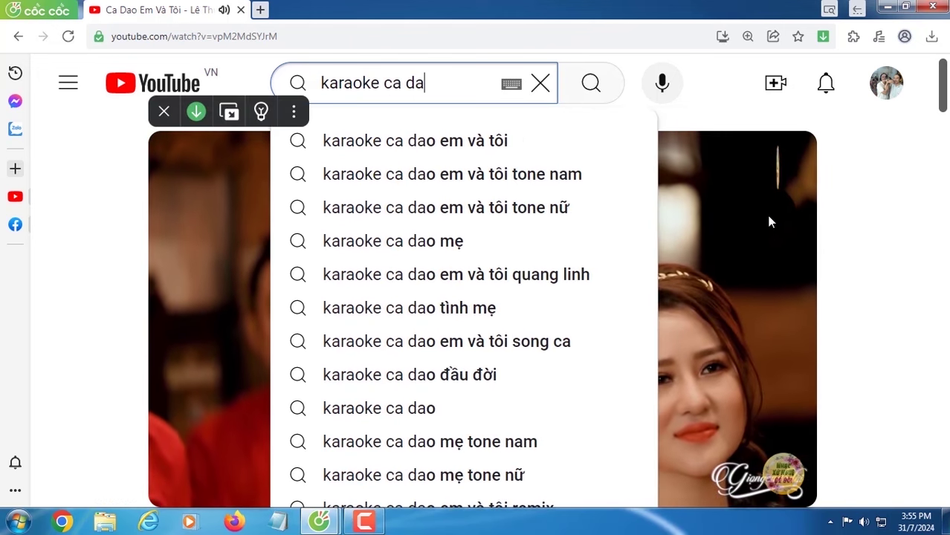
type("o en")
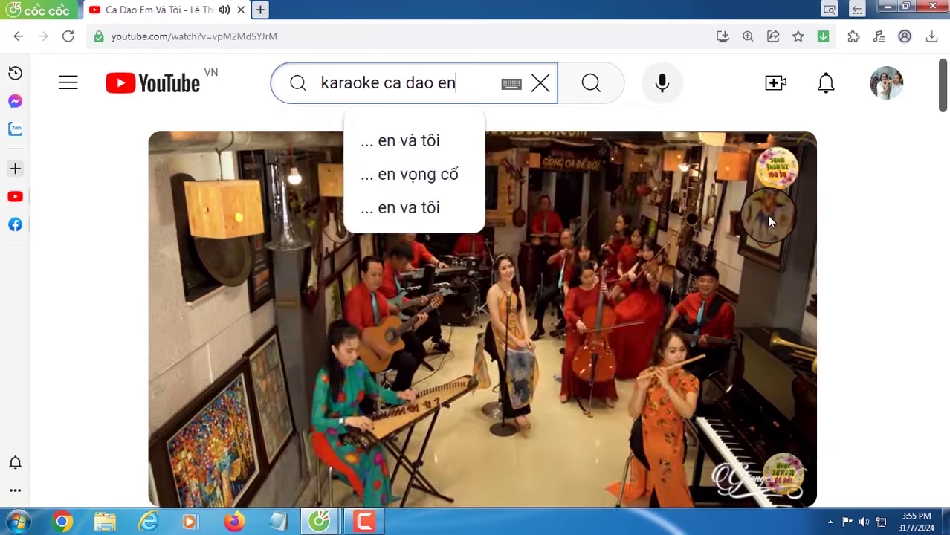
key("BackSpace")
type("m v")
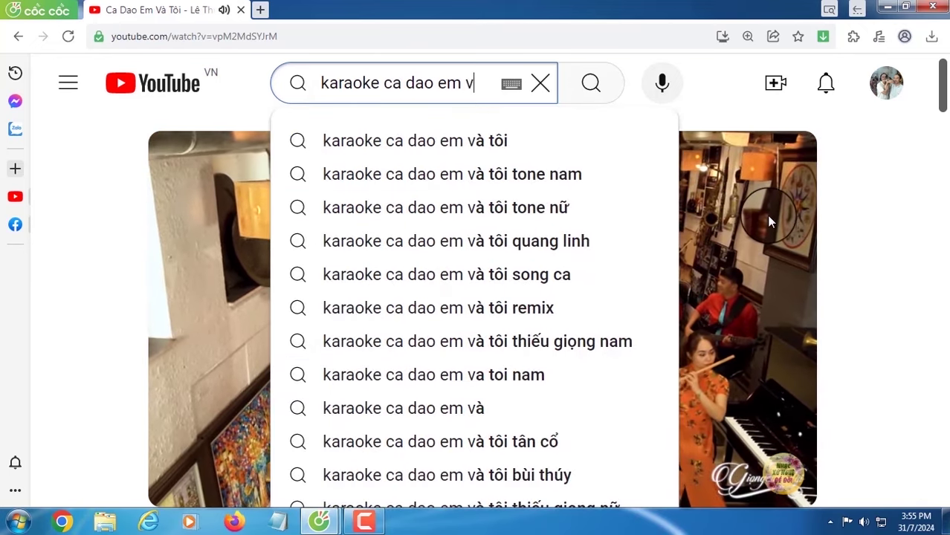
type("a tôi")
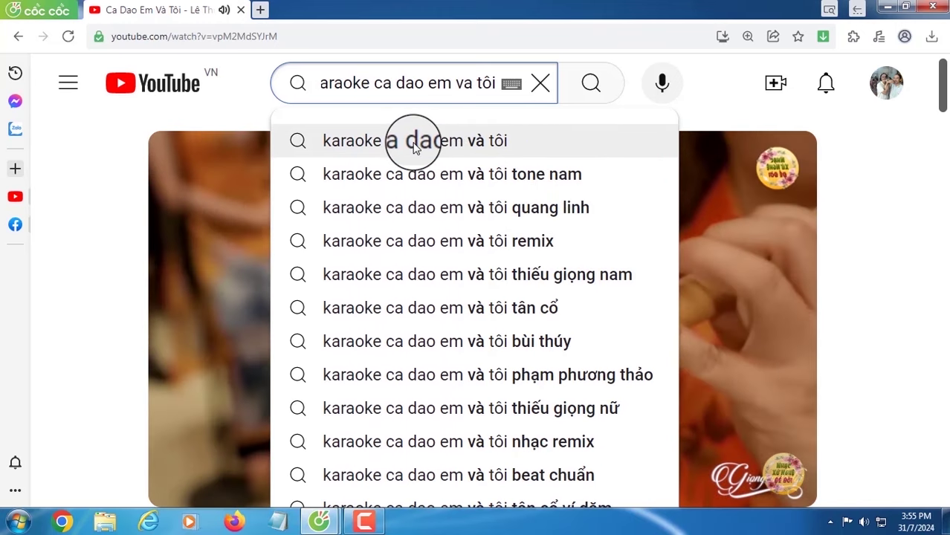
left_click(414, 148)
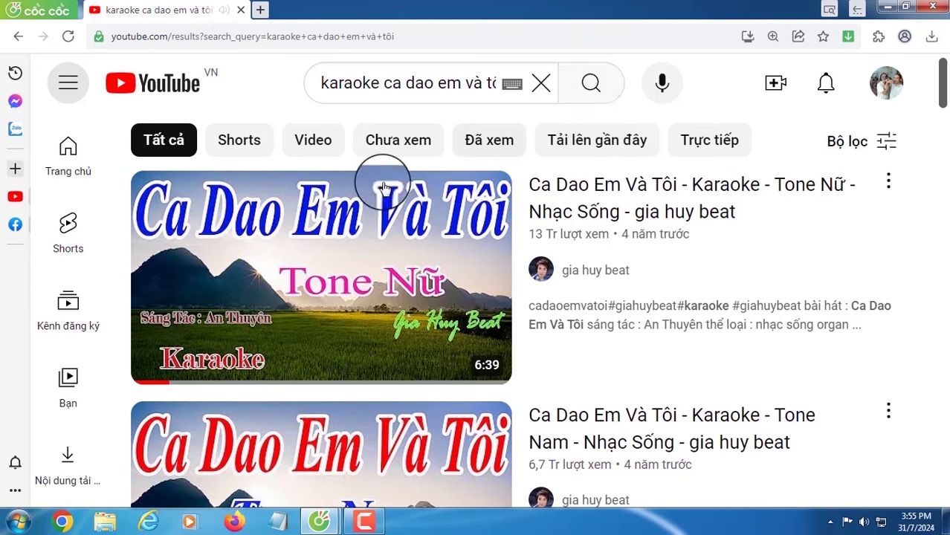
Step: Look through the YouTube results to compare the available karaoke versions of Ca Dao Em Và Tôi
scroll(327, 245, "down", 2)
scroll(324, 254, "down", 5)
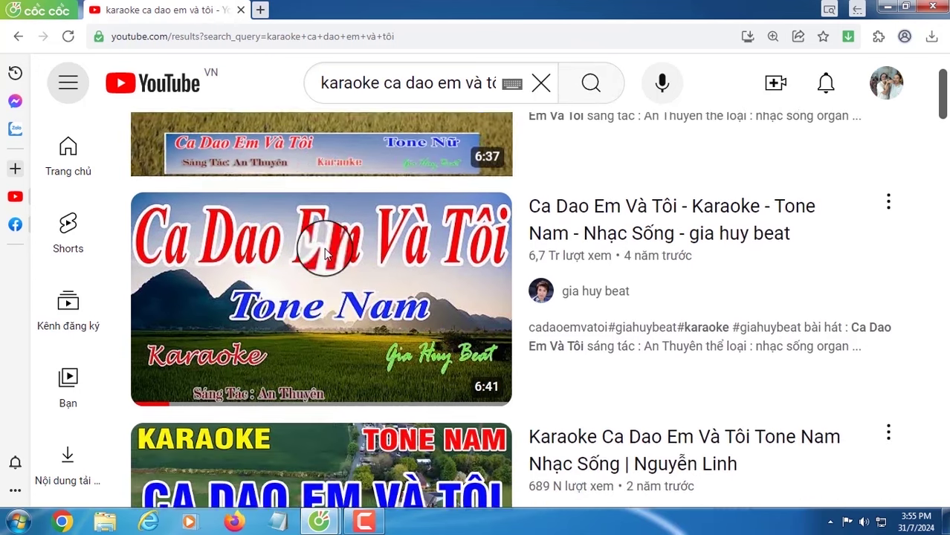
scroll(326, 254, "down", 4)
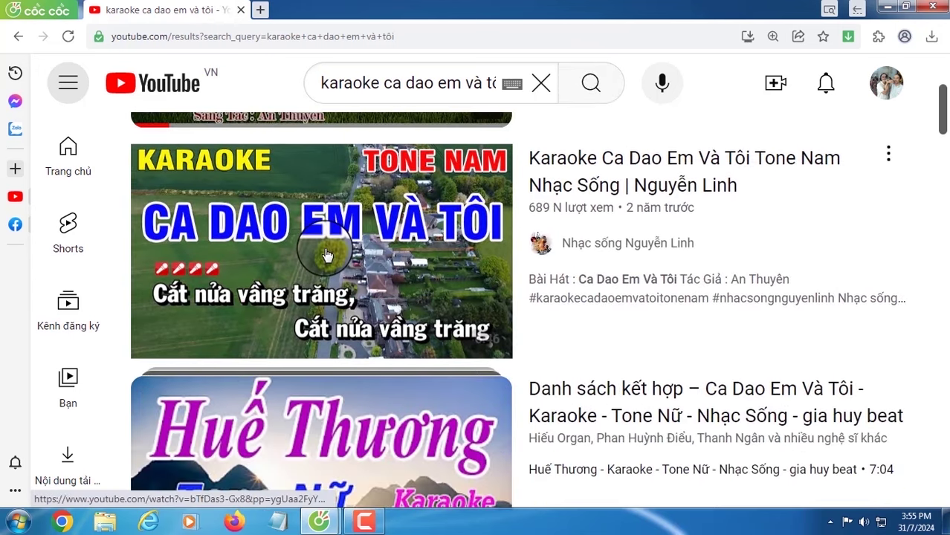
scroll(327, 255, "down", 1)
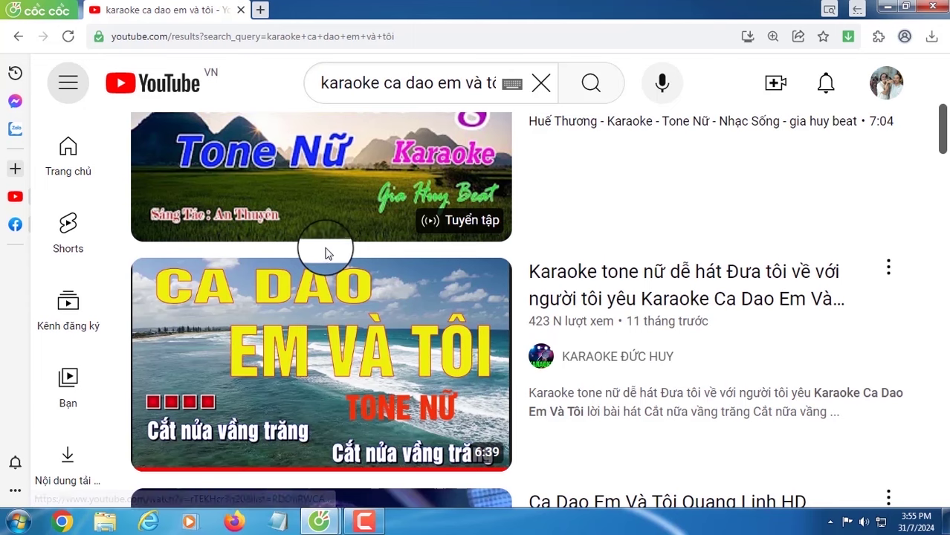
scroll(327, 254, "down", 1)
scroll(327, 253, "down", 1)
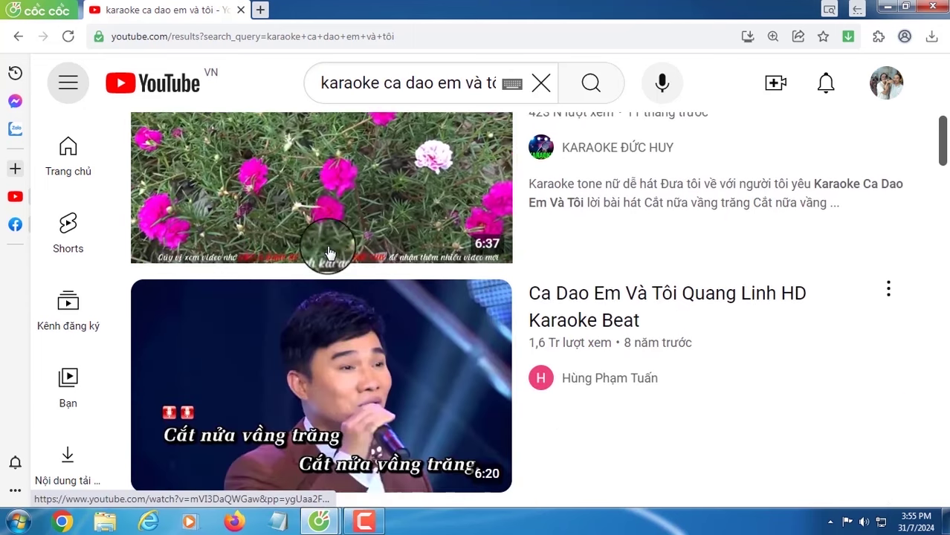
scroll(319, 290, "down", 3)
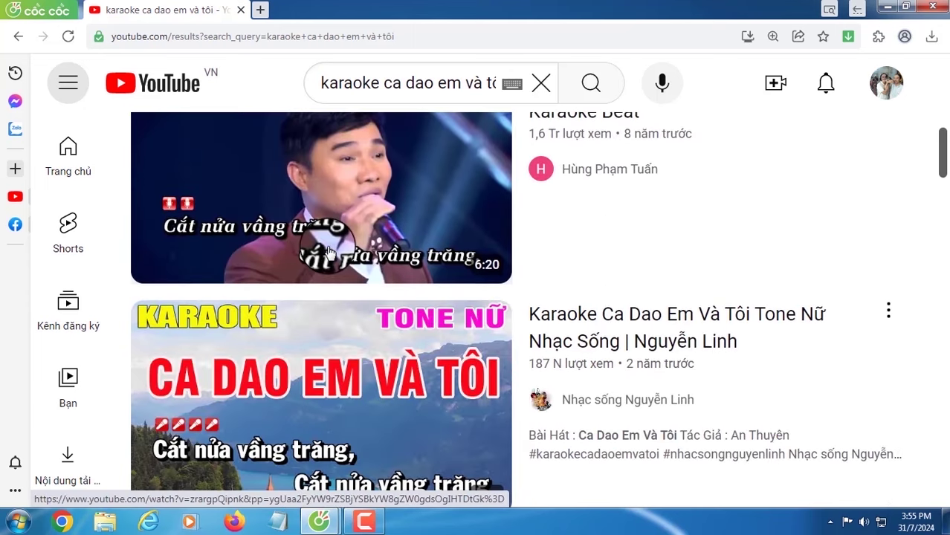
scroll(300, 356, "down", 3)
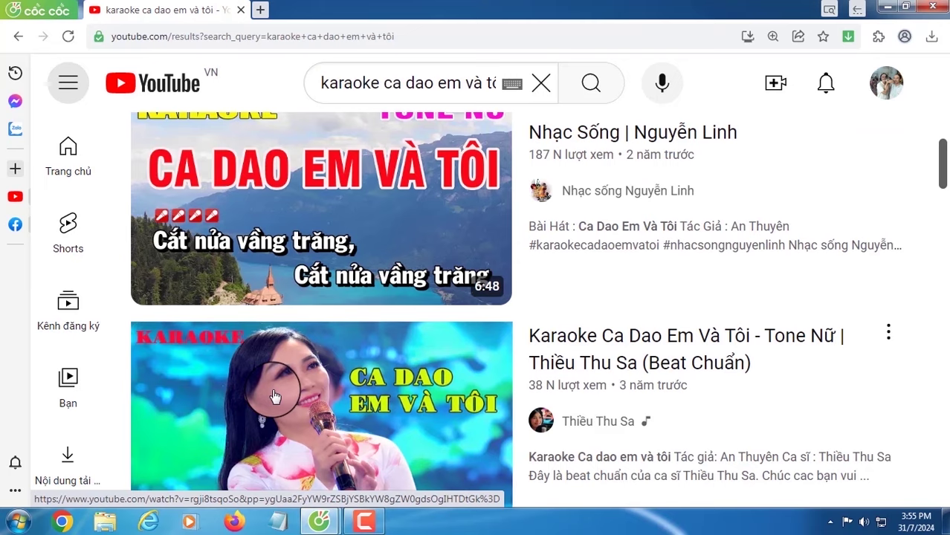
scroll(273, 396, "down", 2)
scroll(282, 403, "down", 2)
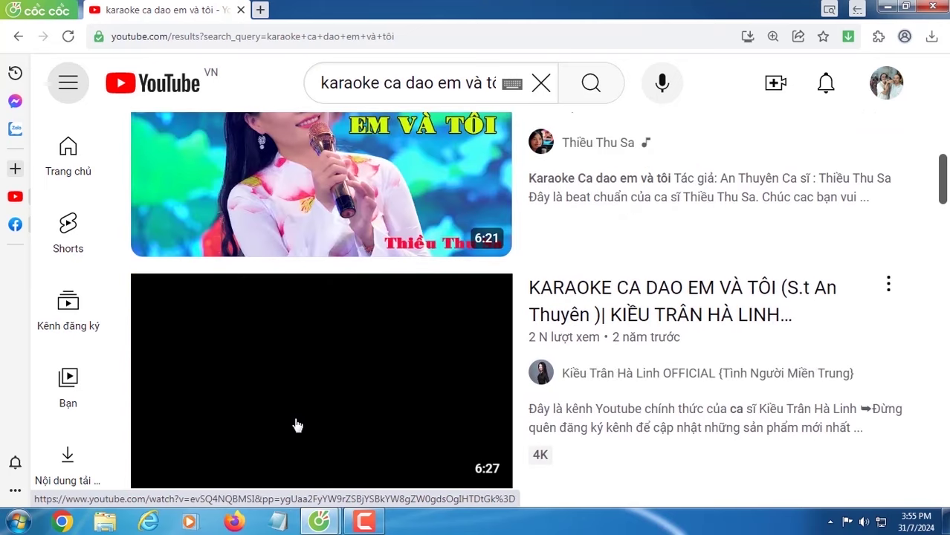
scroll(278, 407, "down", 3)
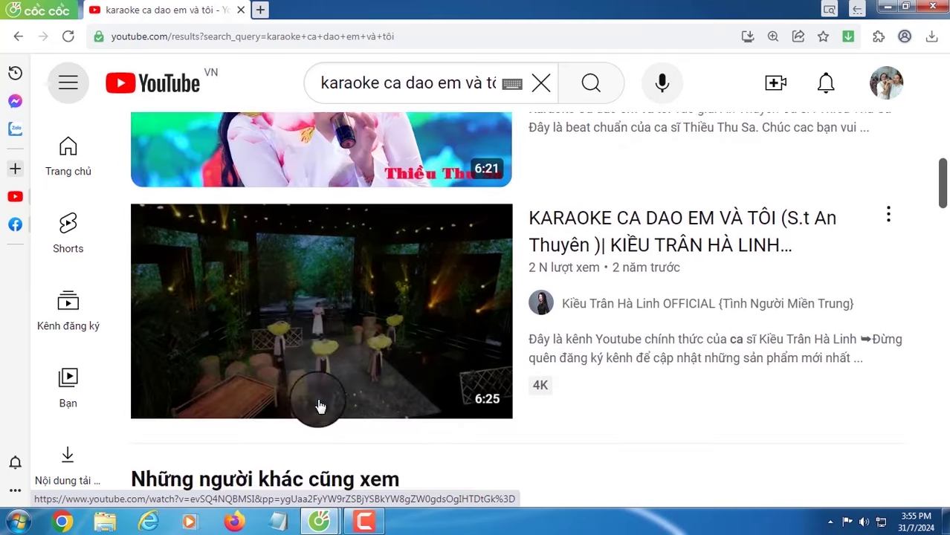
mouse_move(234, 435)
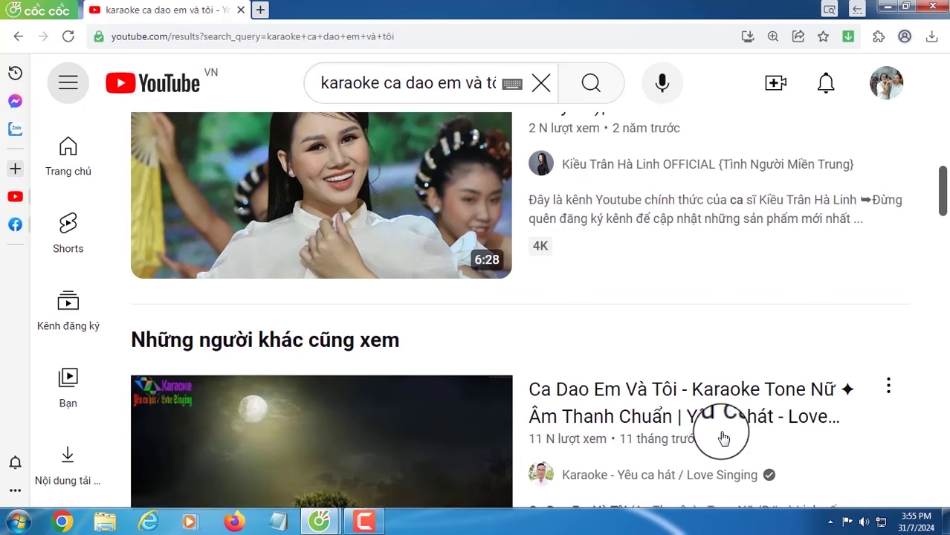
scroll(407, 442, "down", 3)
scroll(365, 455, "down", 2)
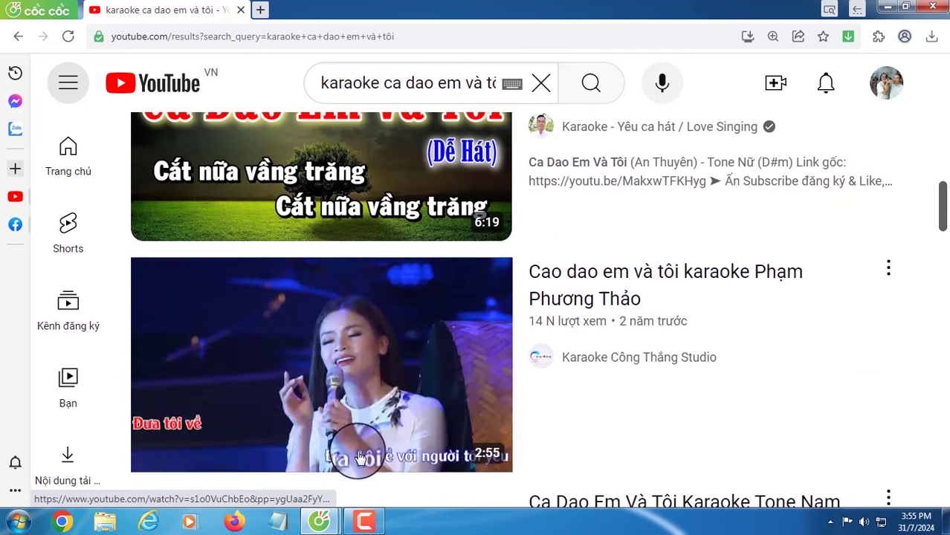
mouse_move(364, 459)
scroll(360, 447, "up", 7)
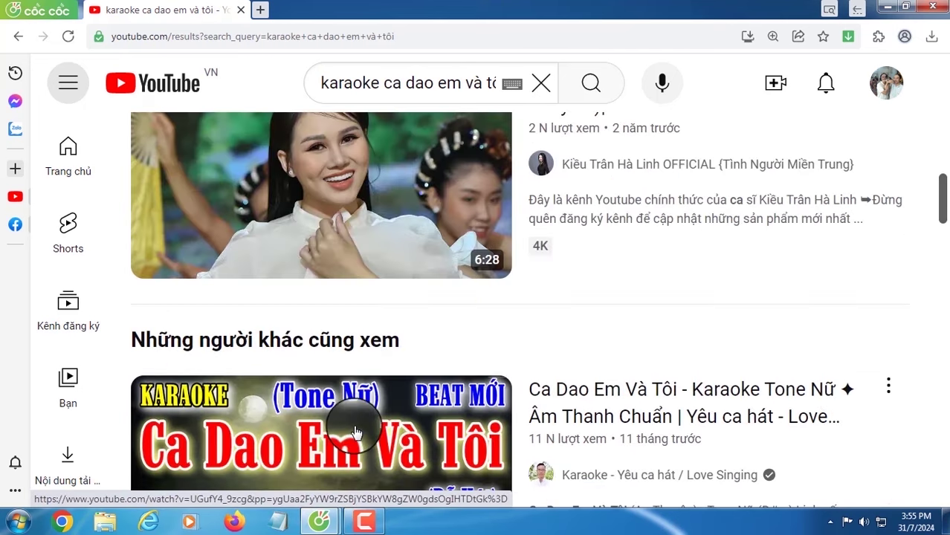
scroll(356, 433, "up", 6)
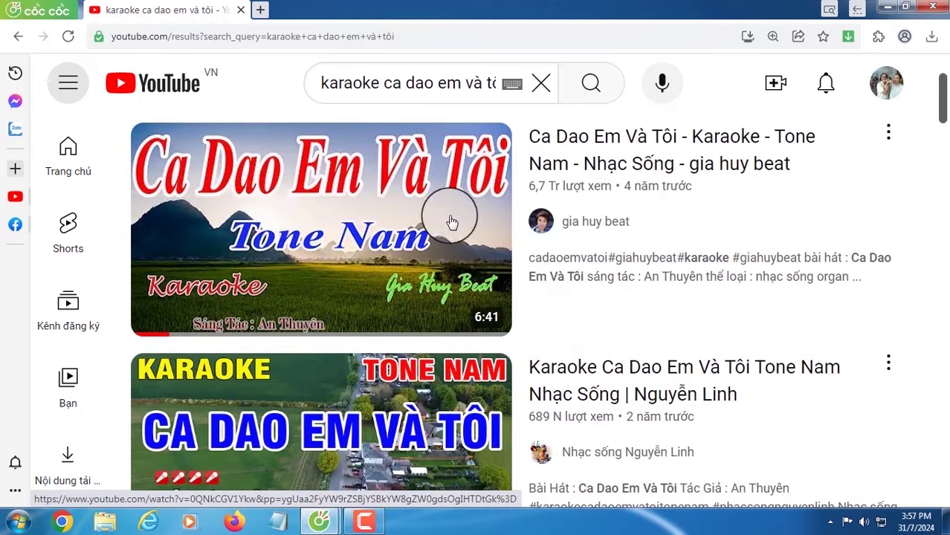
Step: Find the video titled "Karaoke tone nữ dễ hát Đưa tôi về với người tôi yêu" among the results and open it
scroll(387, 297, "down", 4)
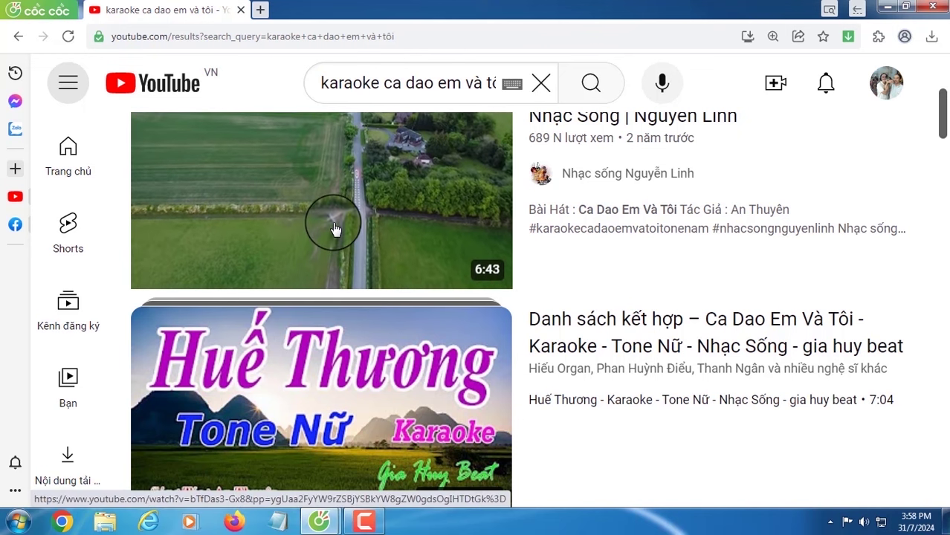
scroll(334, 229, "down", 2)
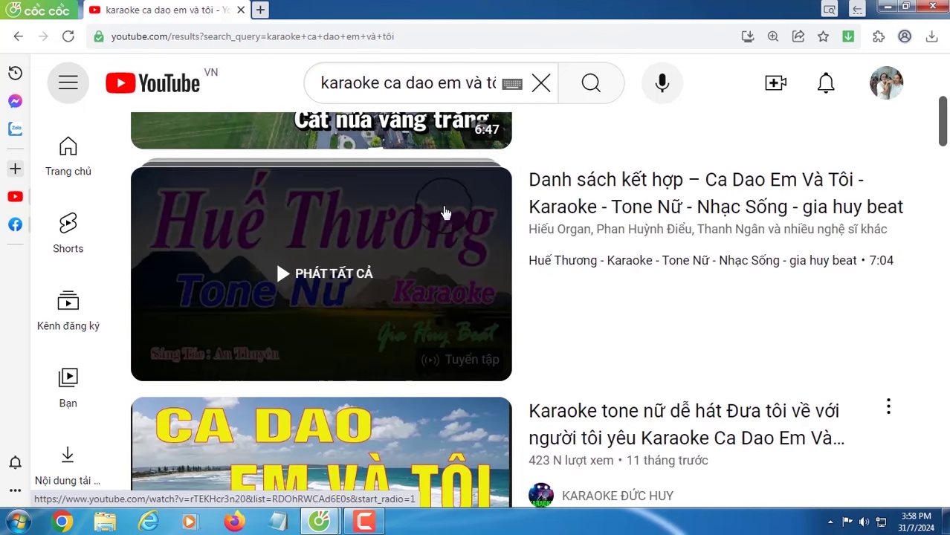
scroll(435, 186, "down", 3)
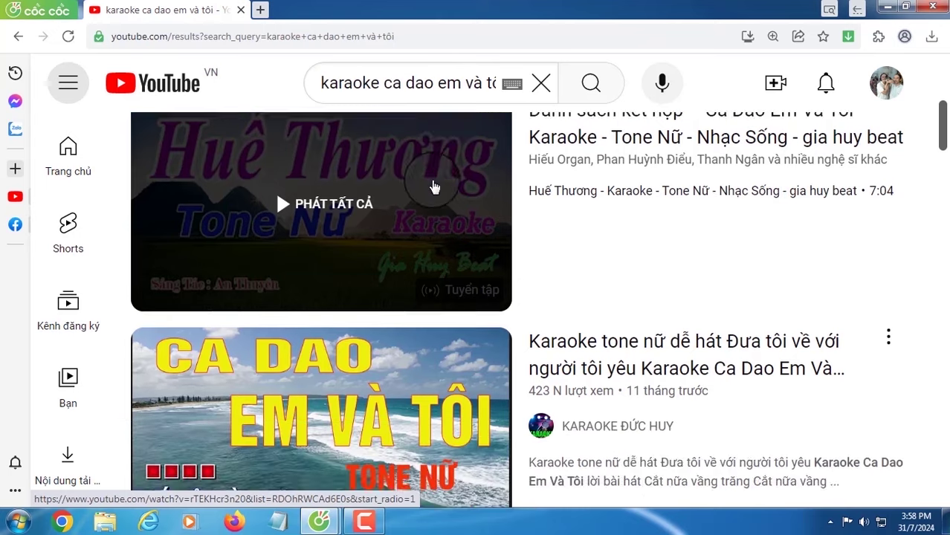
scroll(417, 227, "down", 5)
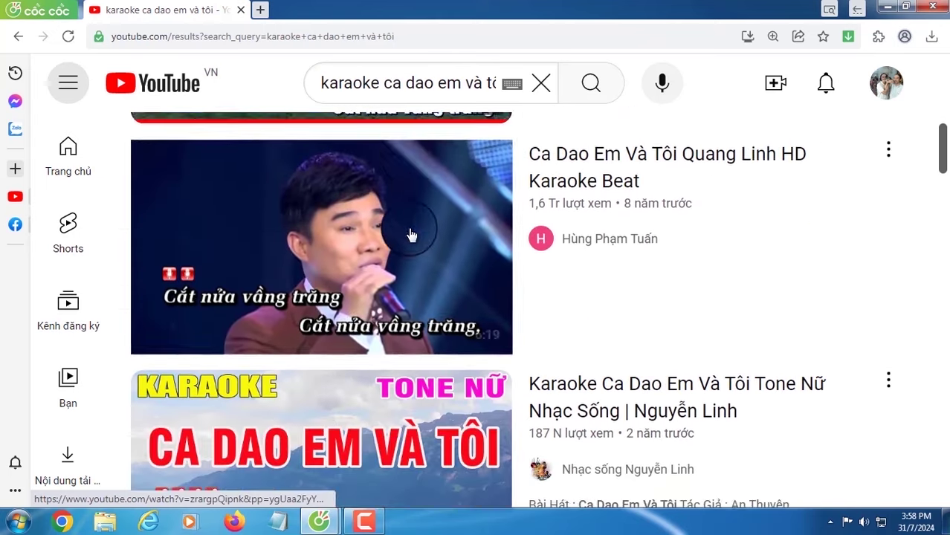
scroll(350, 437, "down", 5)
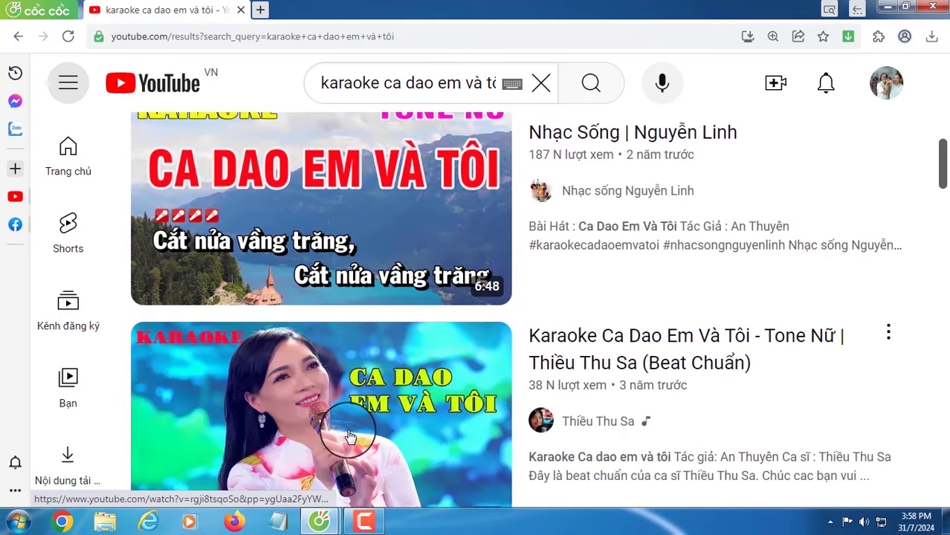
scroll(349, 436, "down", 2)
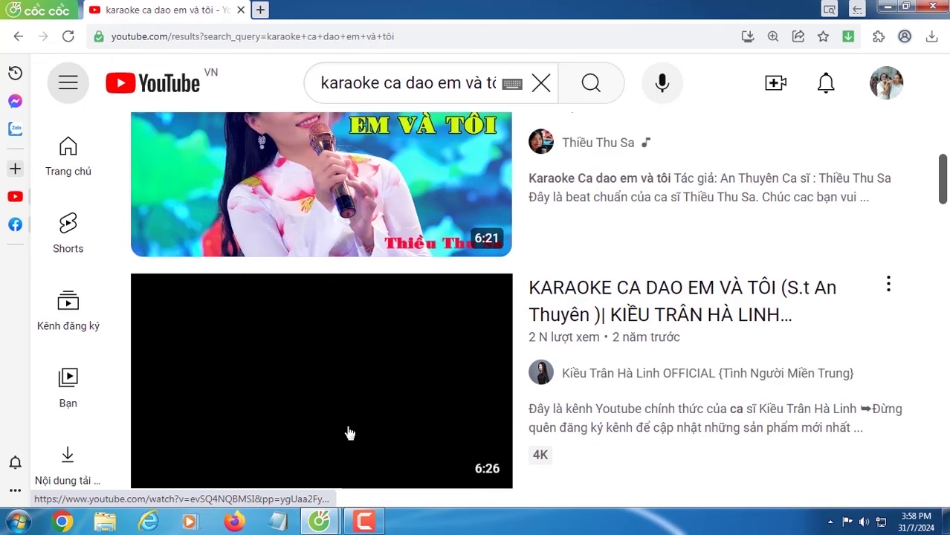
scroll(345, 431, "up", 3)
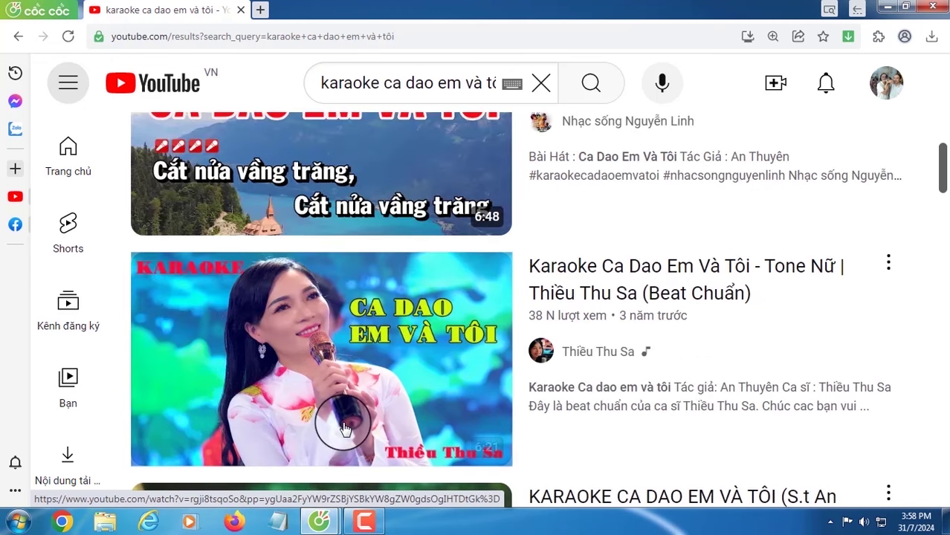
scroll(344, 429, "up", 2)
scroll(315, 406, "up", 2)
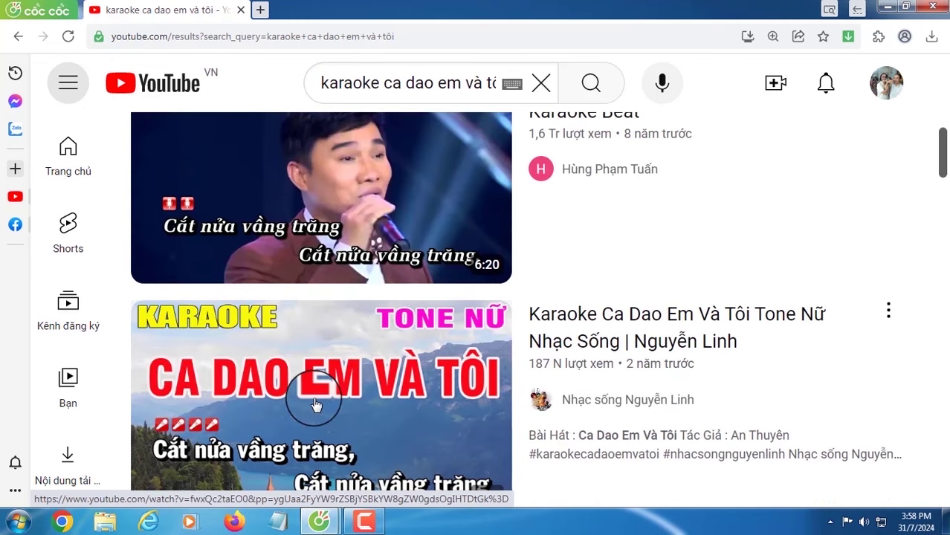
scroll(315, 406, "up", 4)
scroll(315, 406, "up", 1)
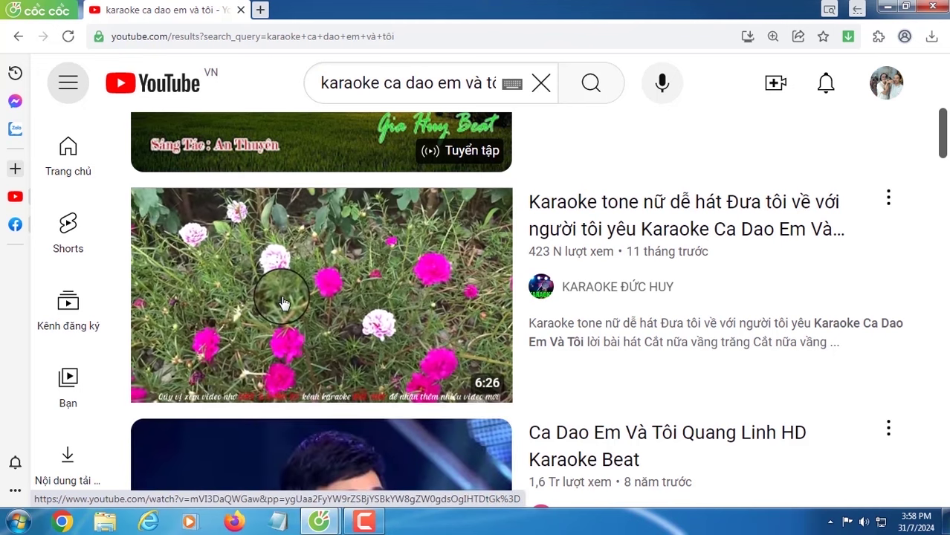
left_click(281, 255)
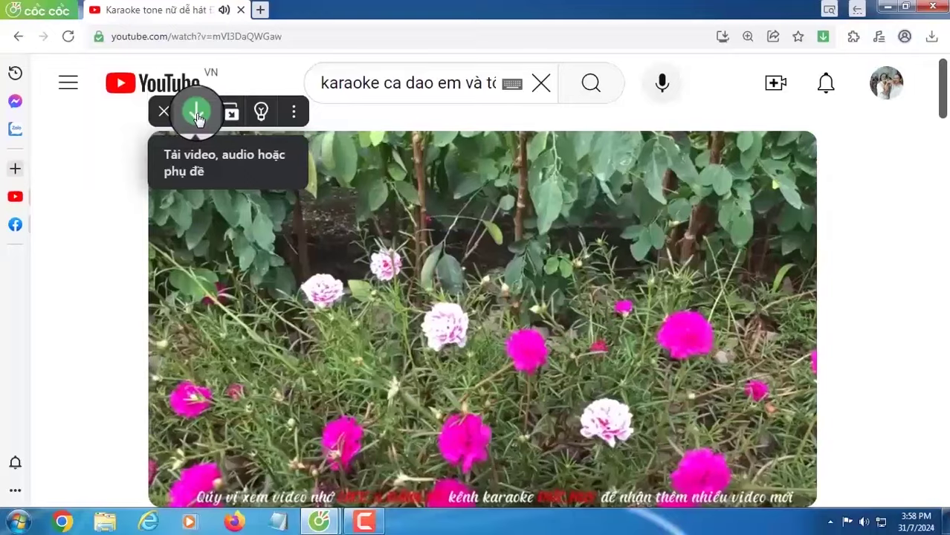
Step: Download the opened karaoke video as a Full HD 1080p .mp4 file
left_click(197, 114)
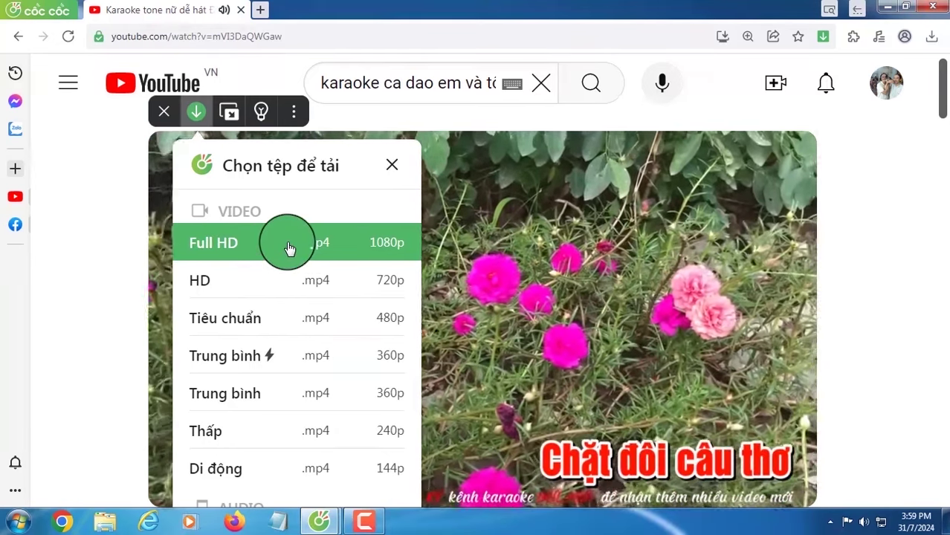
left_click(289, 251)
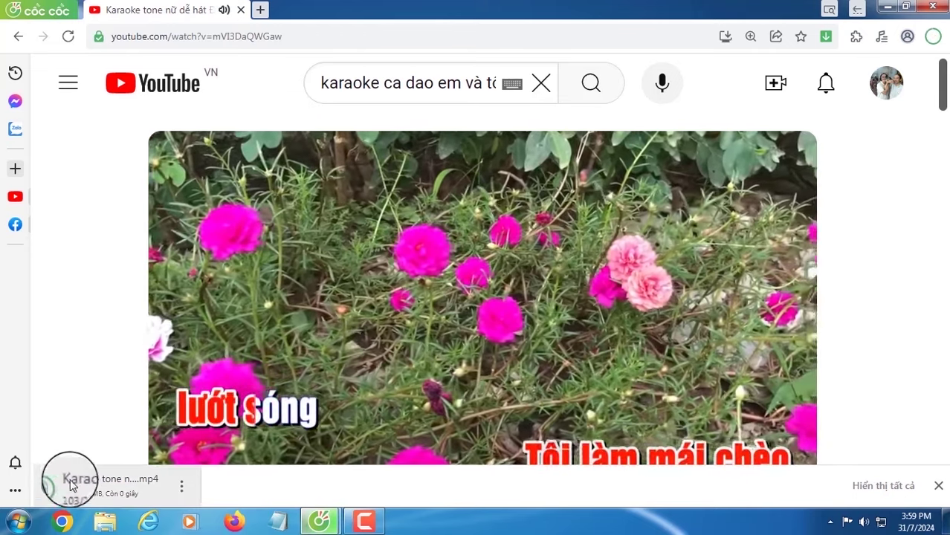
Step: Try to play the downloaded karaoke video in Windows Media Player, and close the player
left_click(45, 482)
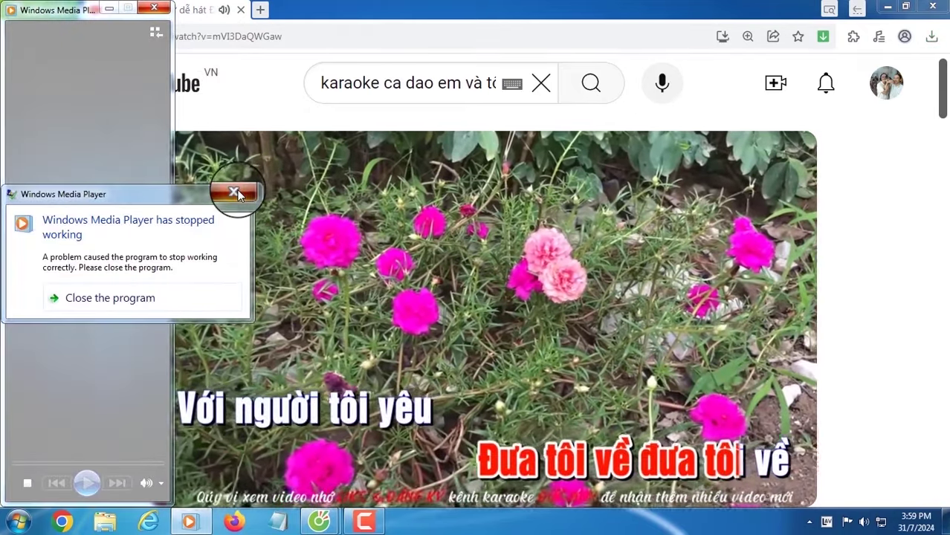
left_click(235, 191)
left_click(154, 8)
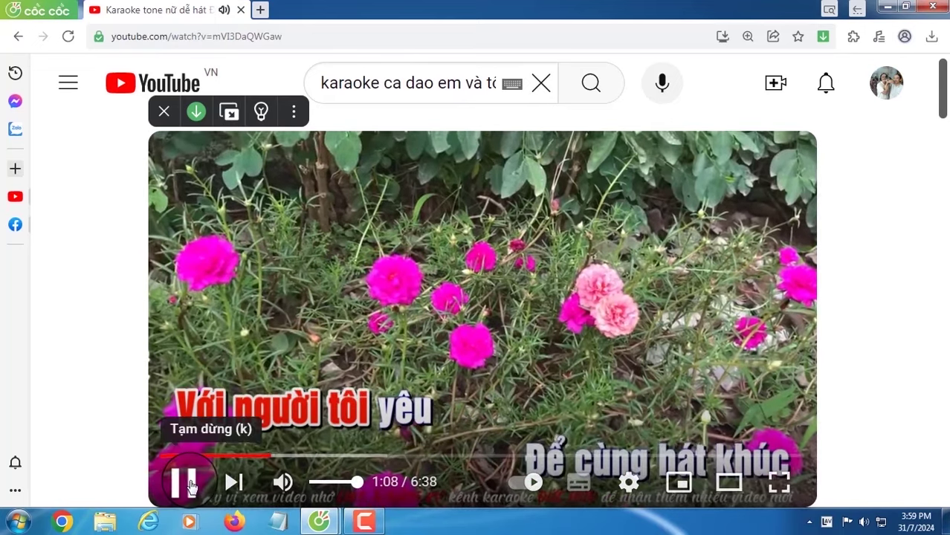
Step: Pause the YouTube video and leave the browser for the desktop
left_click(198, 476)
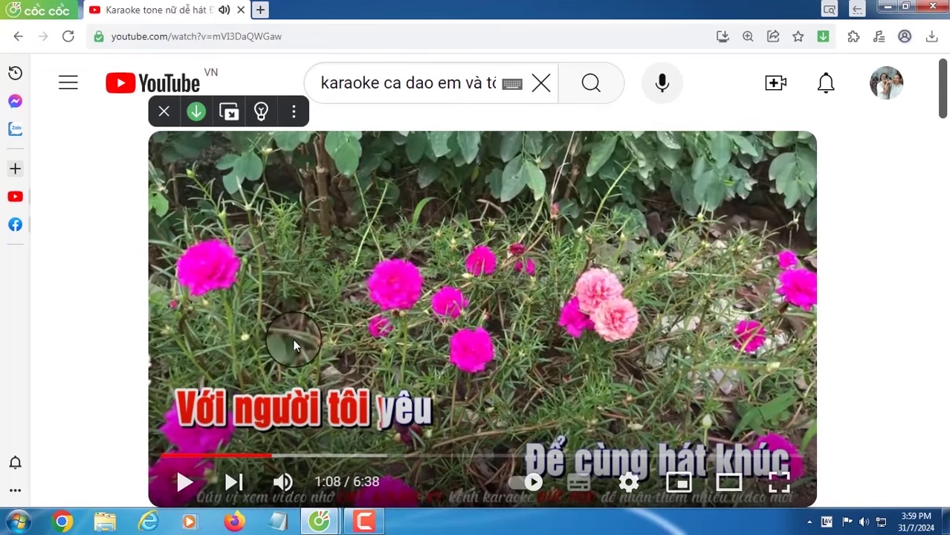
left_click(925, 9)
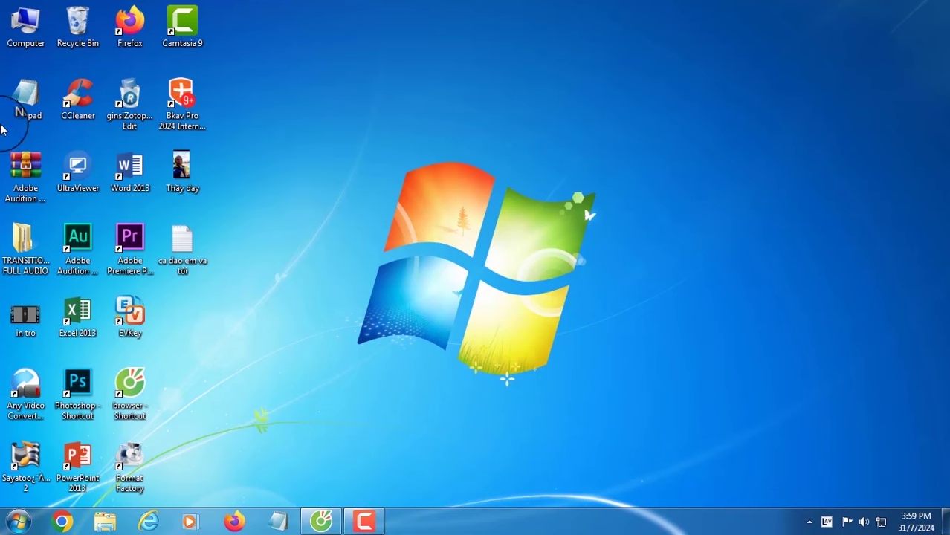
Step: Open the Downloads folder from Computer in a maximized window and locate the downloaded karaoke video
double_click(27, 27)
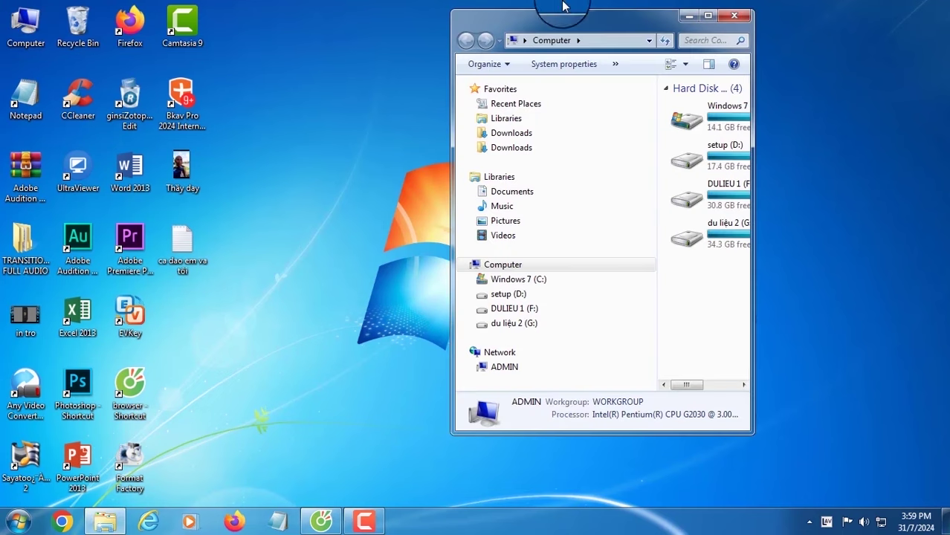
left_click(709, 17)
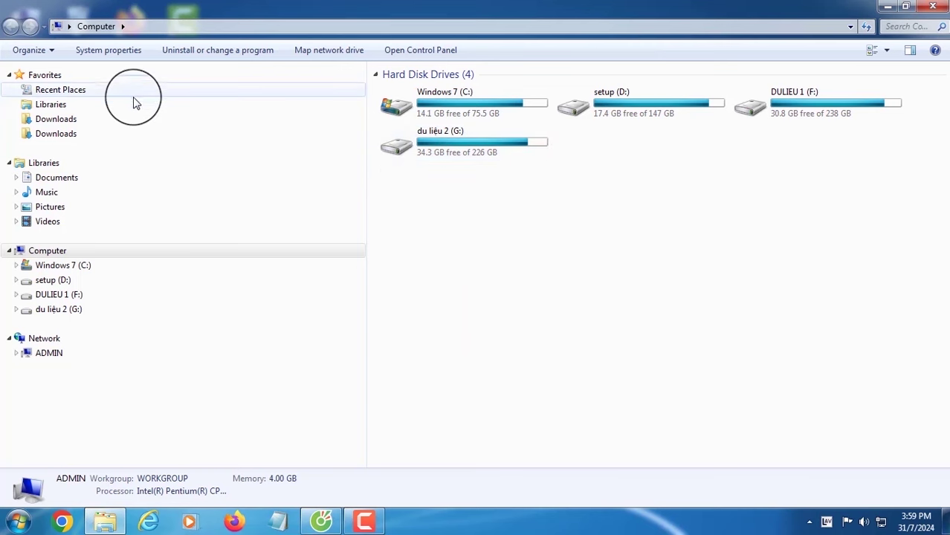
left_click(46, 125)
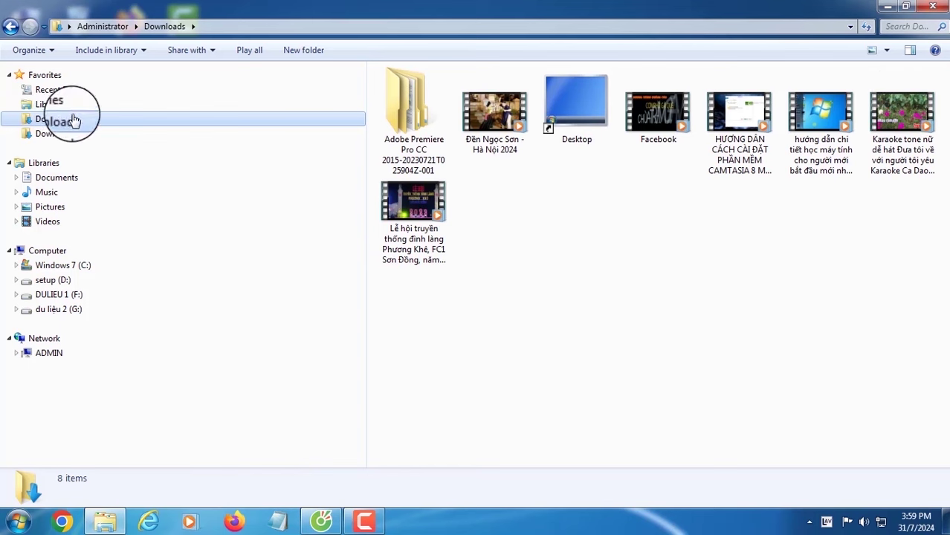
left_click(895, 126)
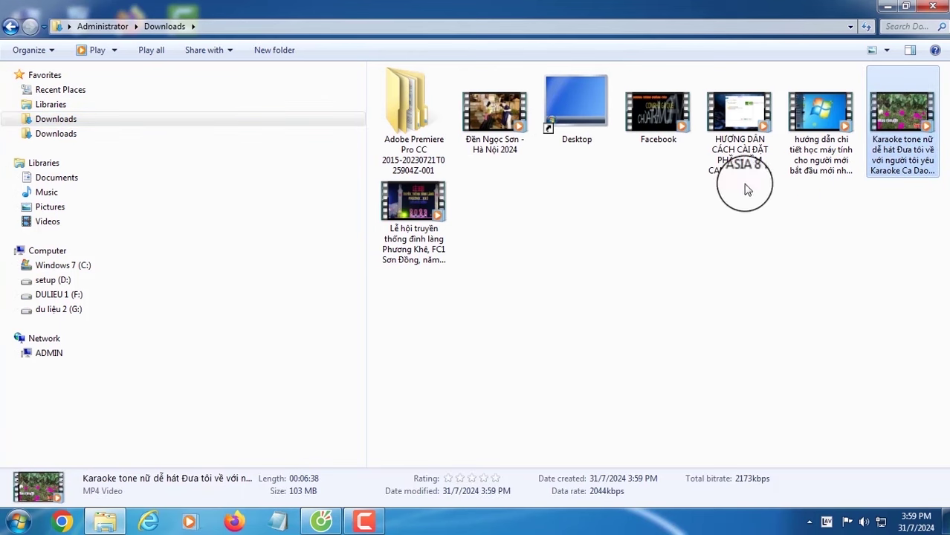
left_click(893, 237)
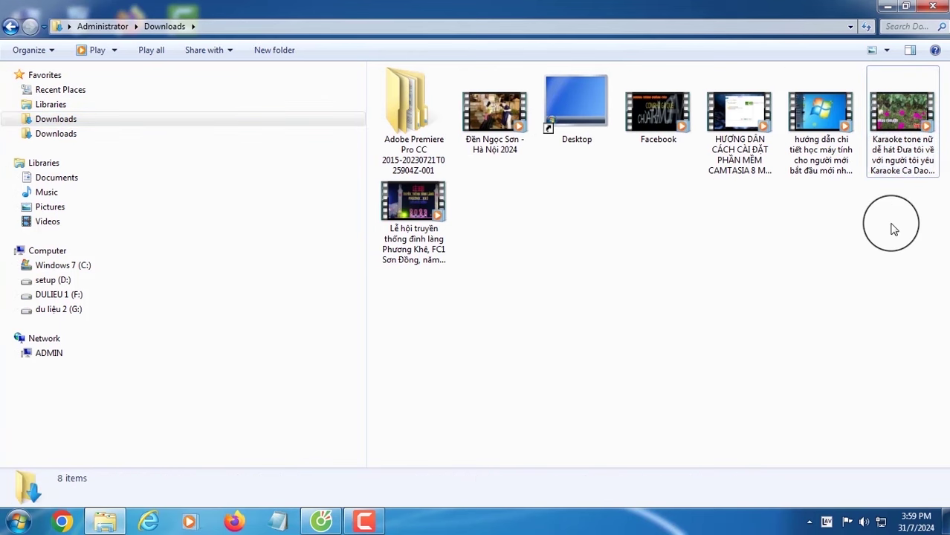
Step: Move the downloaded karaoke video from the Downloads folder to the desktop
right_click(896, 120)
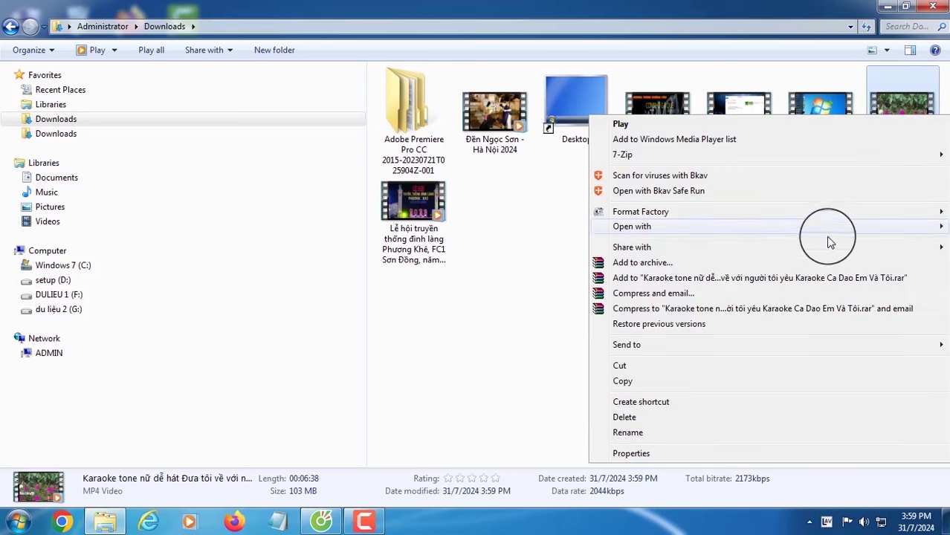
left_click(624, 371)
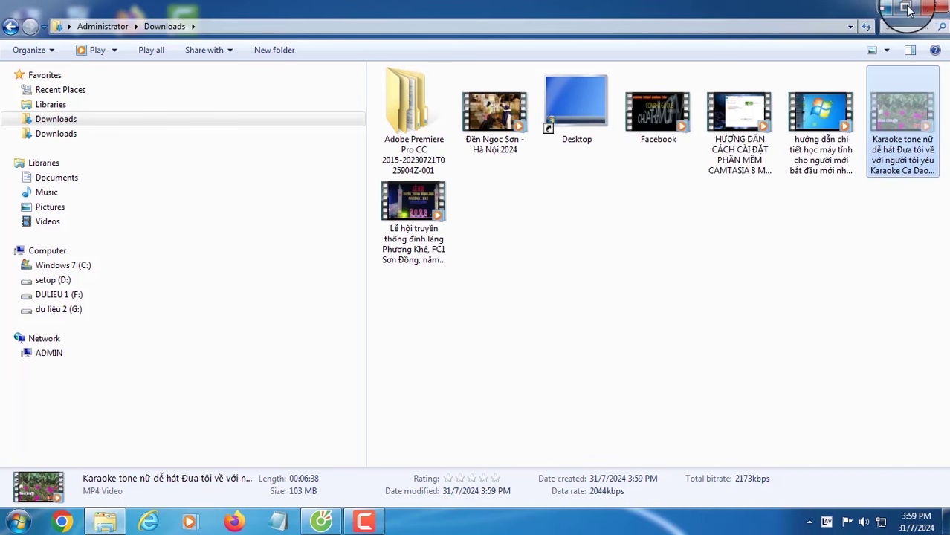
left_click(931, 7)
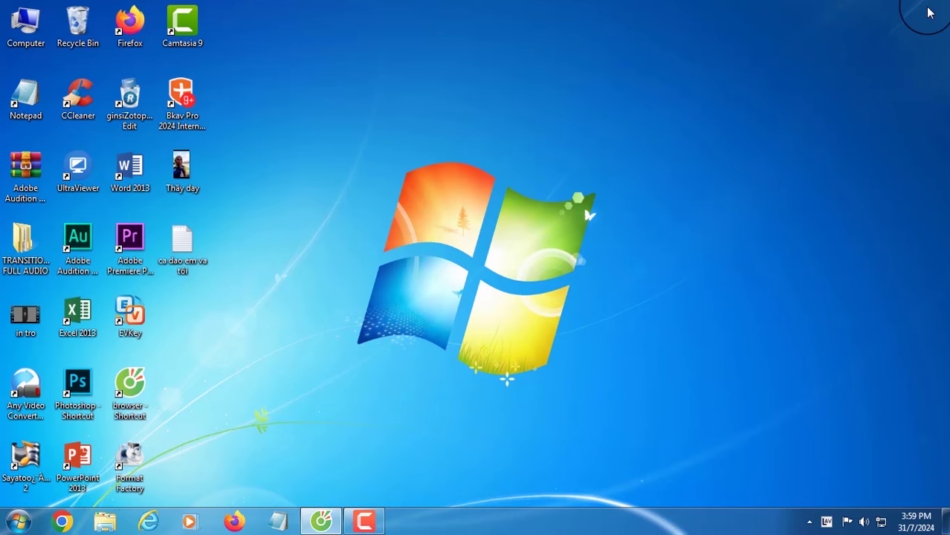
right_click(194, 321)
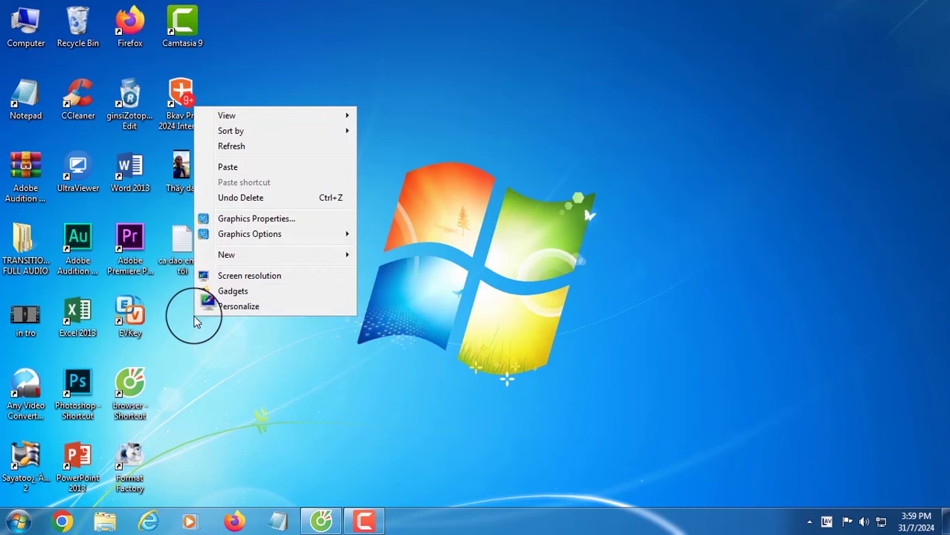
left_click(225, 167)
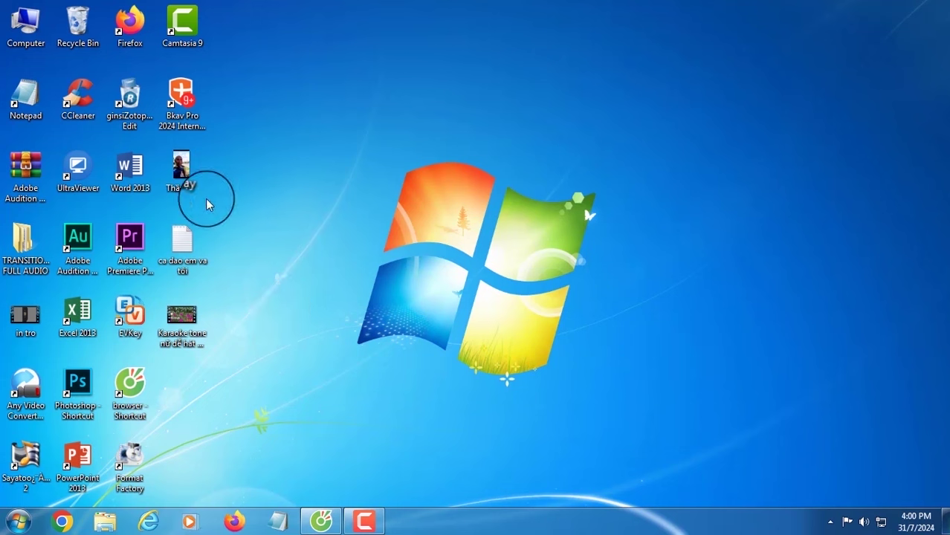
Step: Check the desktop items for the karaoke project, view the lyrics in the "ca dao em va tôi" text file, and close it
mouse_move(181, 325)
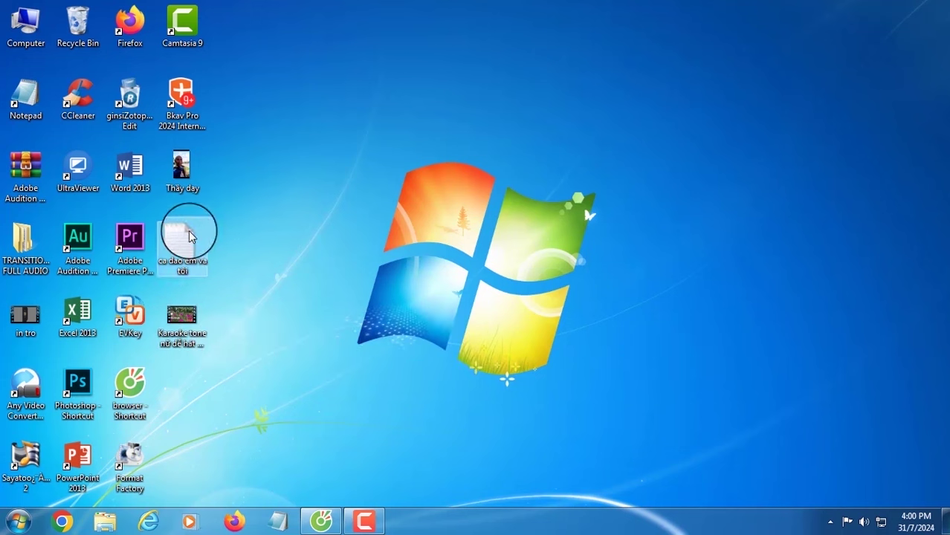
mouse_move(185, 246)
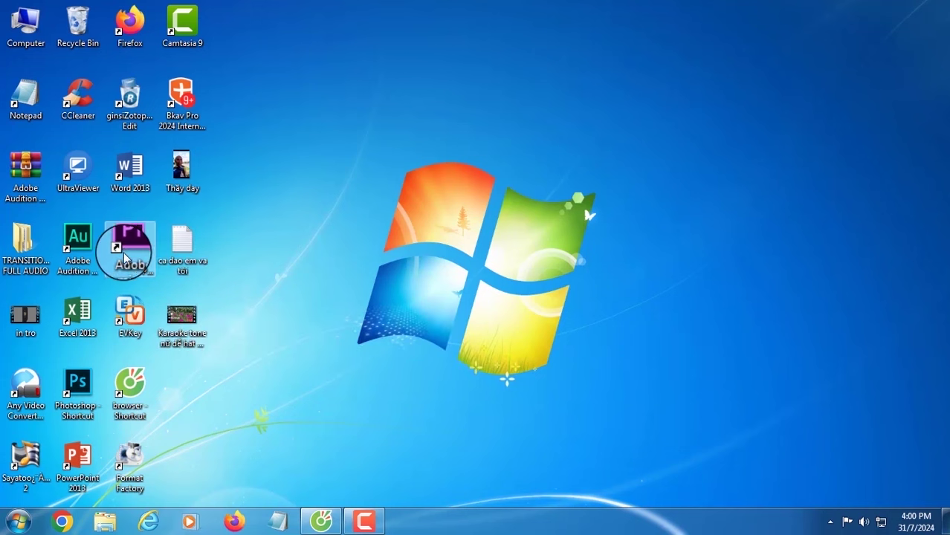
mouse_move(132, 239)
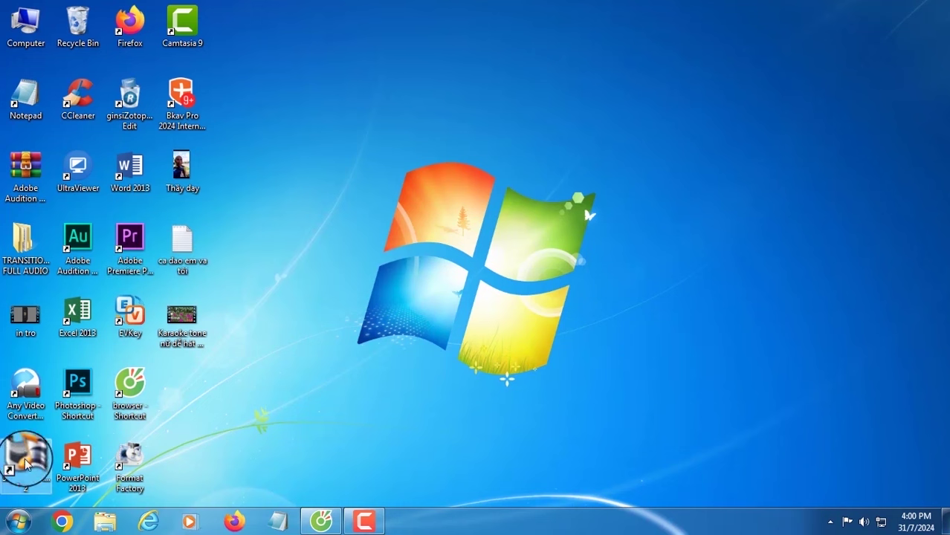
mouse_move(16, 461)
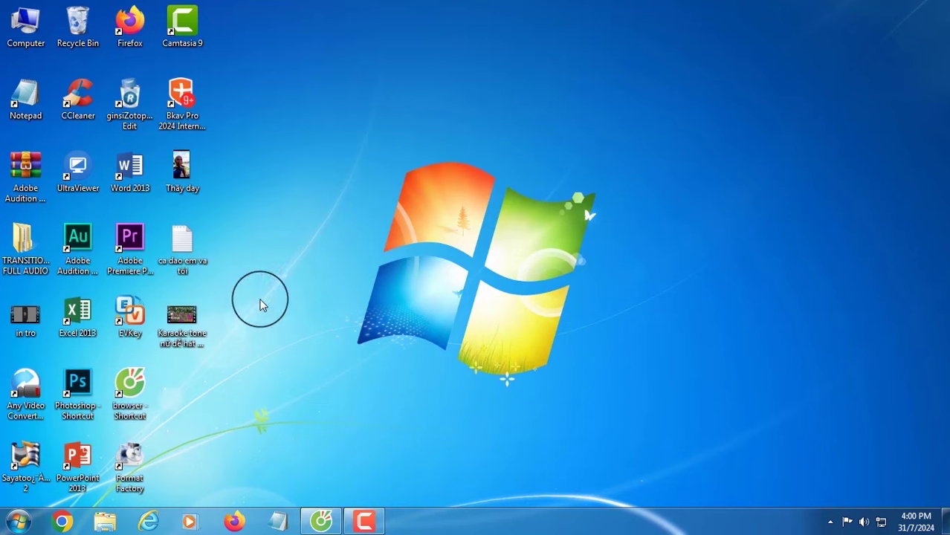
double_click(183, 238)
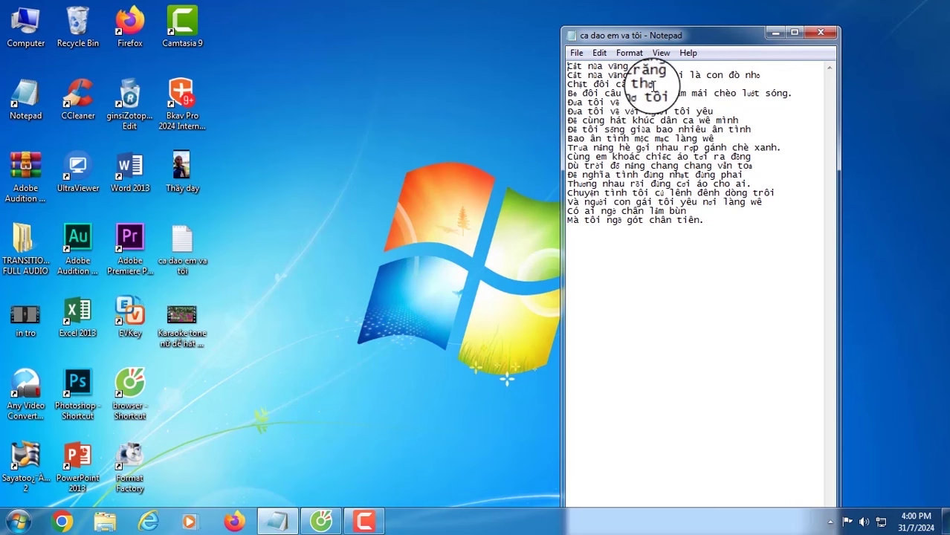
left_click(821, 33)
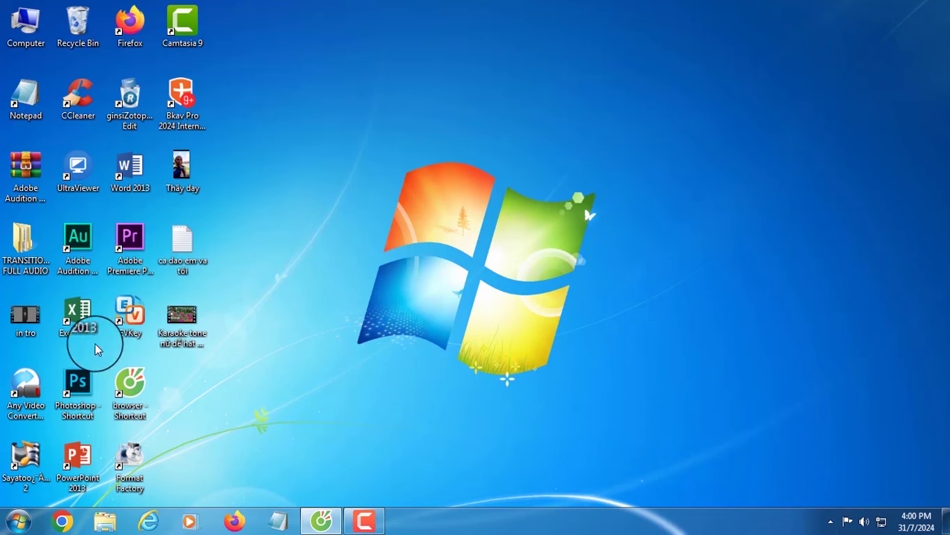
Step: Launch SubtitleMaker2 from the Sayatoo 2 desktop shortcut with administrator rights
right_click(26, 459)
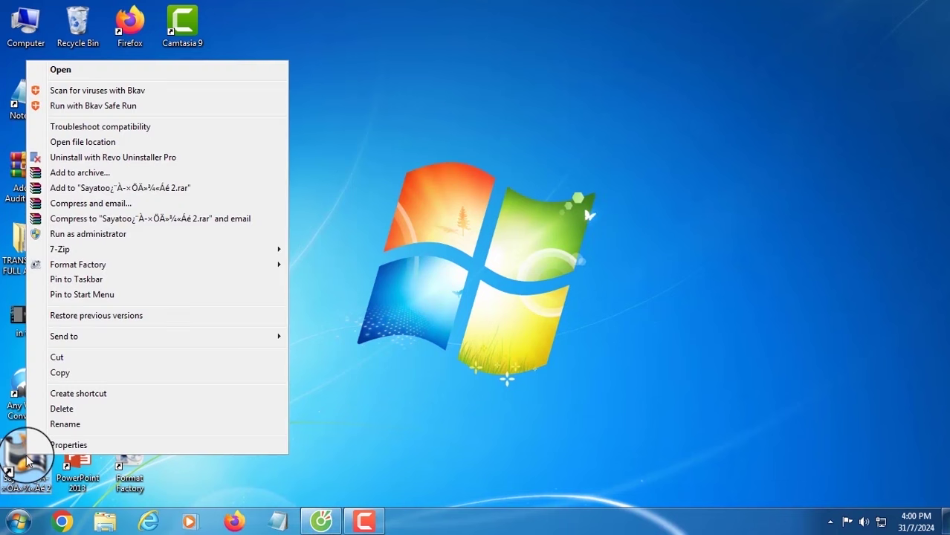
left_click(61, 235)
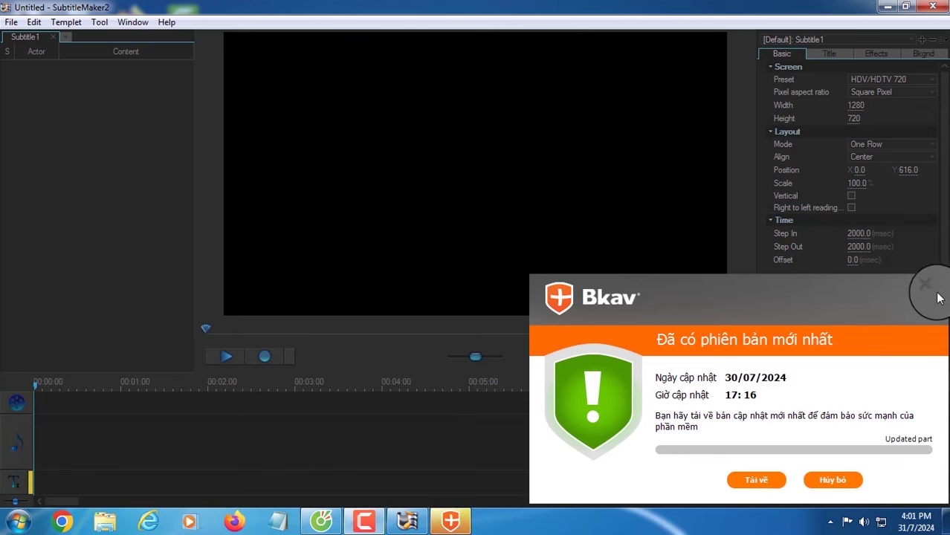
Step: Dismiss the Bkav update and licence windows, and close SubtitleMaker2
left_click(922, 281)
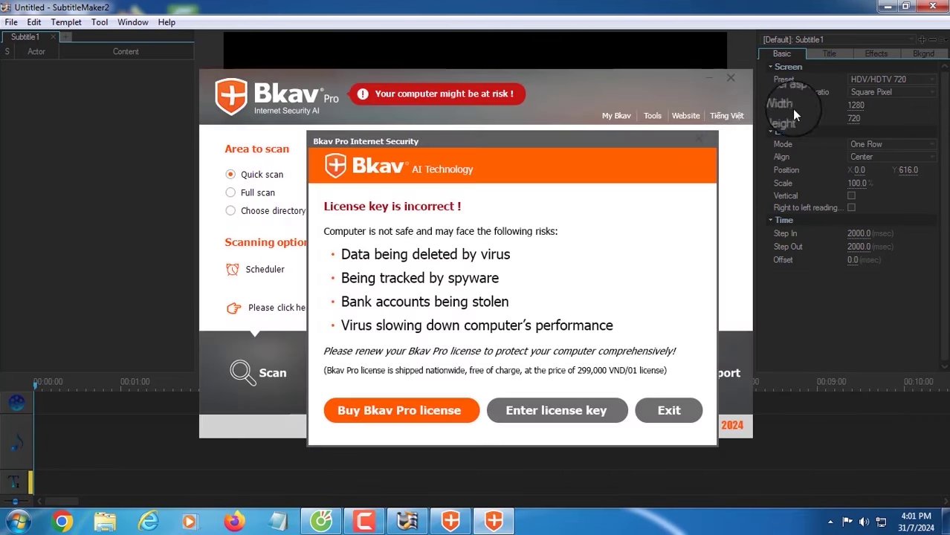
left_click(700, 139)
left_click(730, 77)
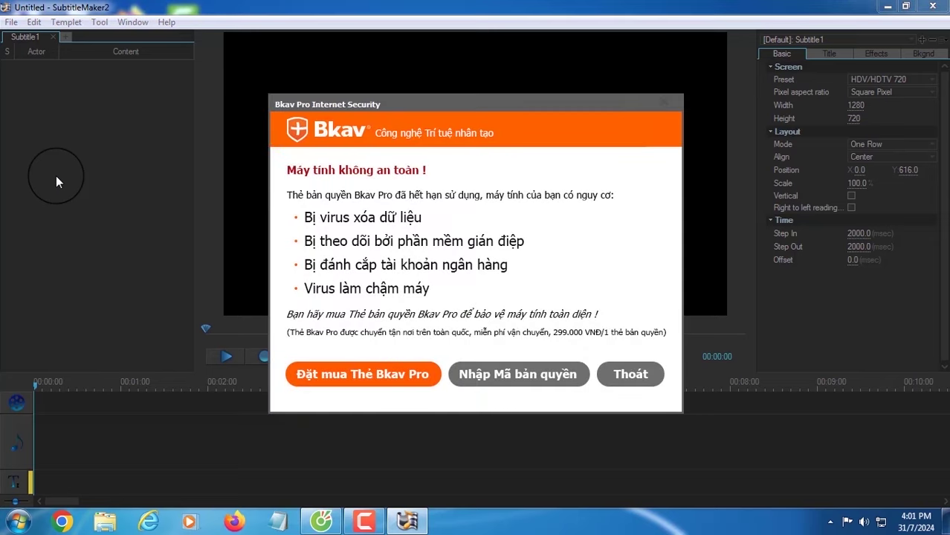
left_click(663, 102)
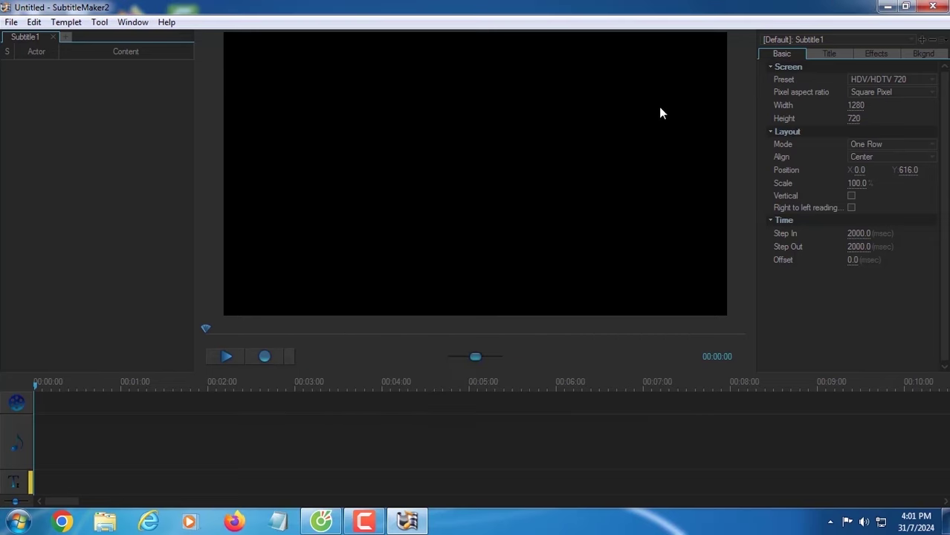
left_click(933, 8)
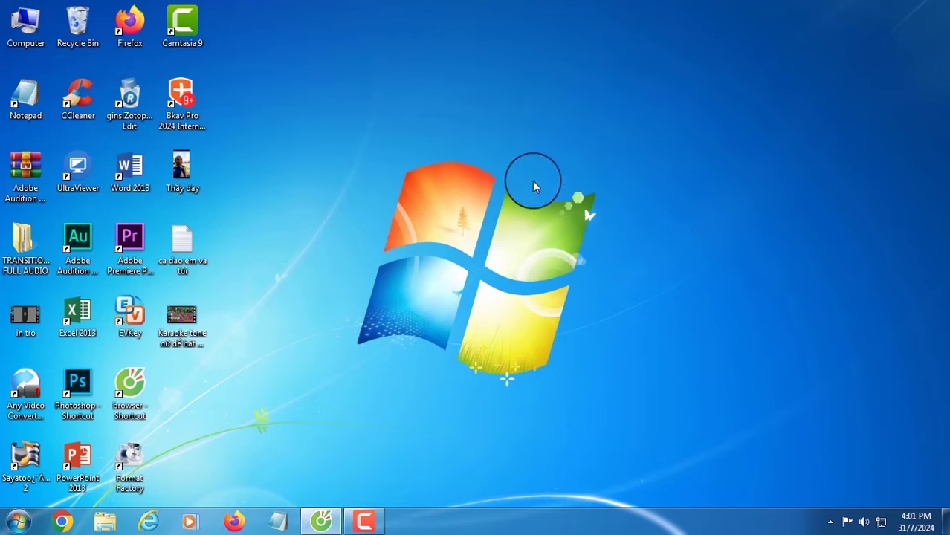